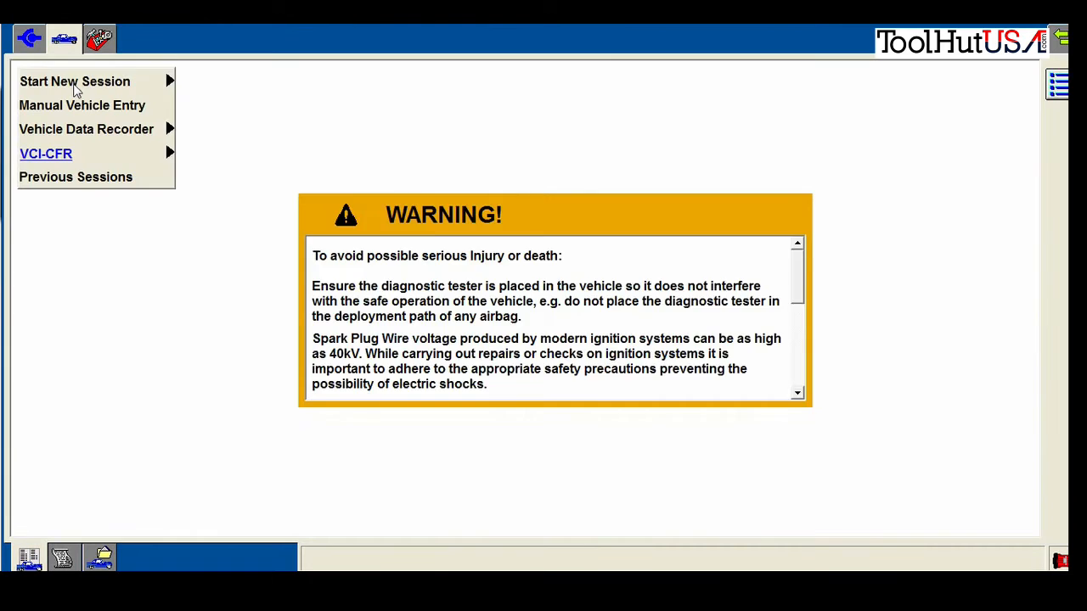
Start a new diagnostic session and reach the notice that the PCM is blank
left_click(198, 80)
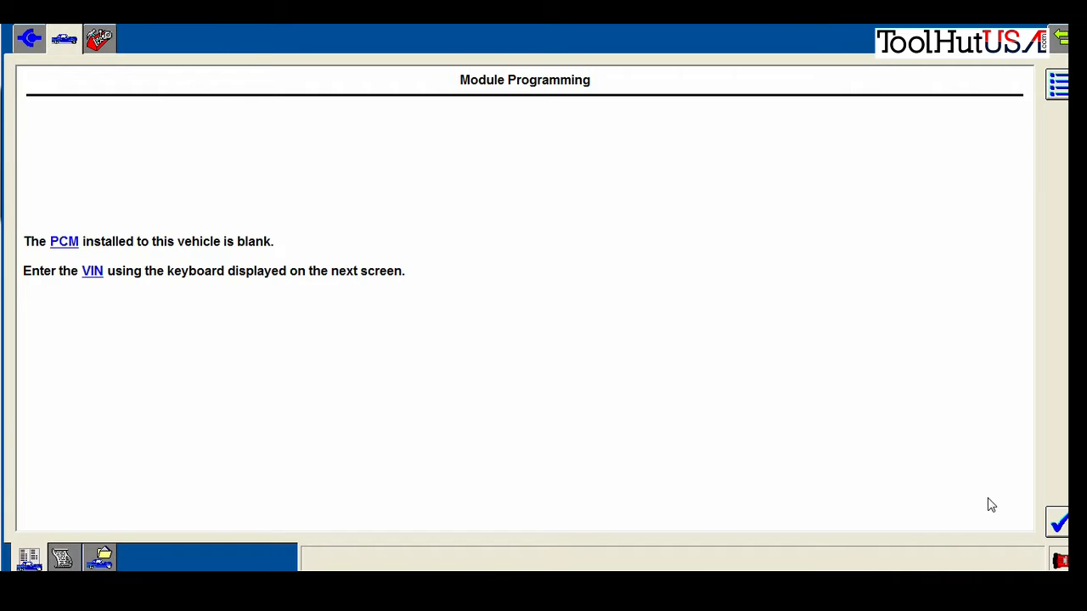
left_click(1057, 524)
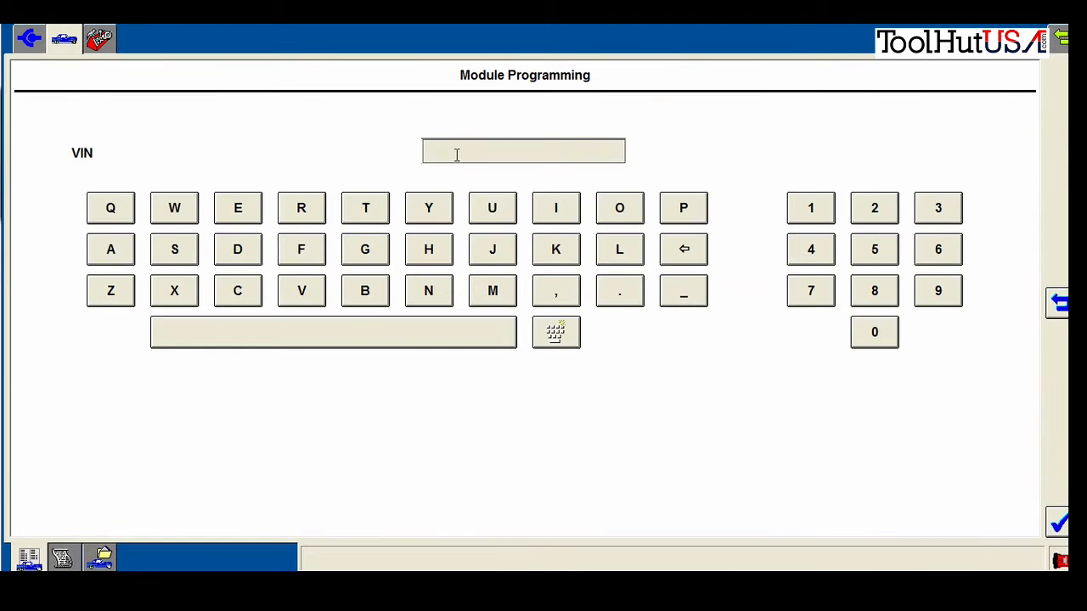
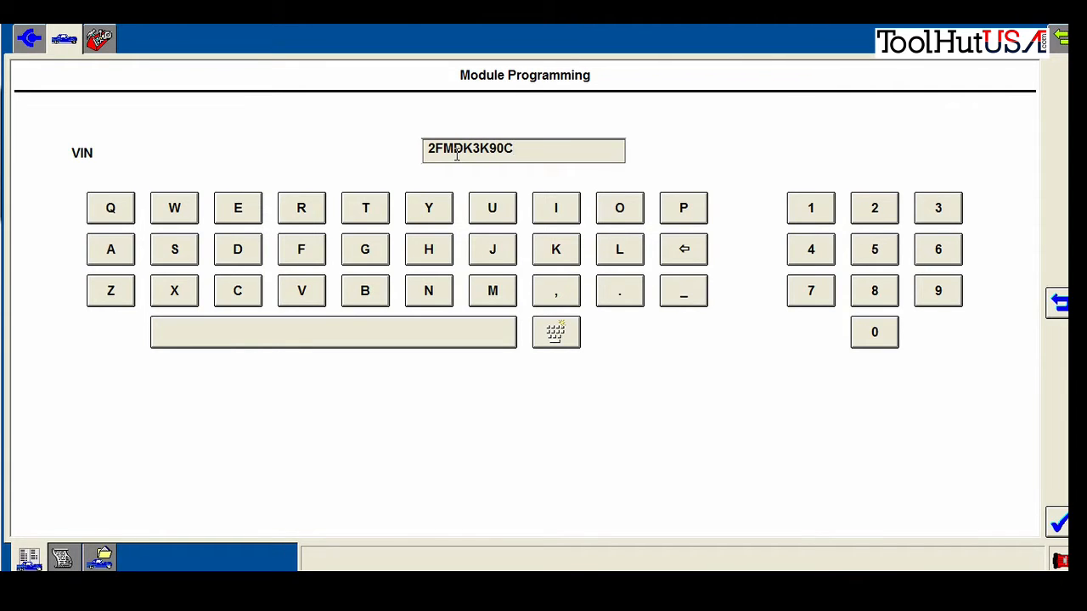
left_click(1057, 523)
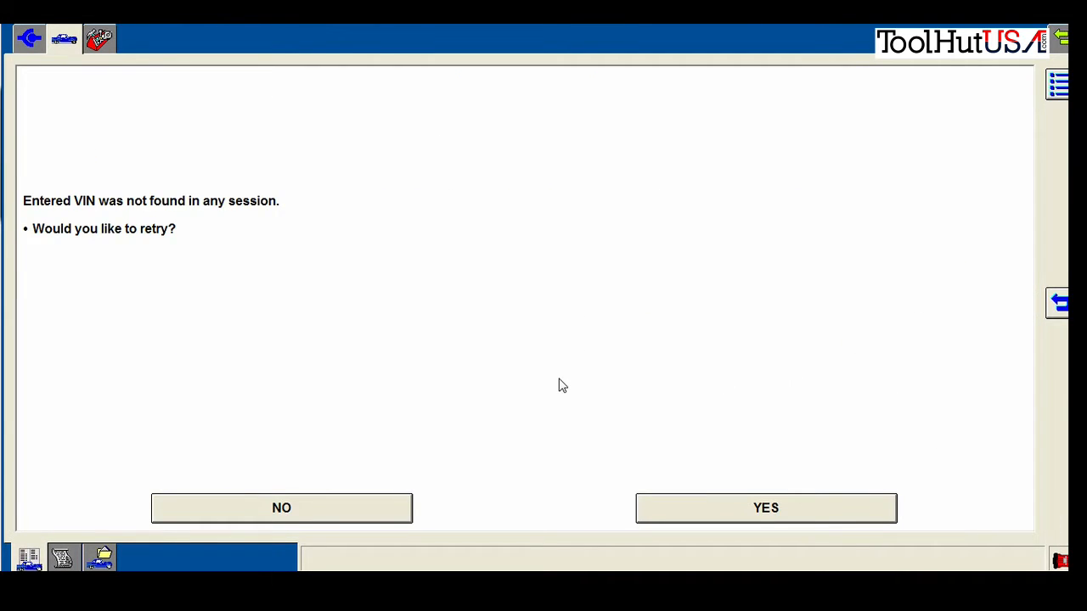
left_click(379, 507)
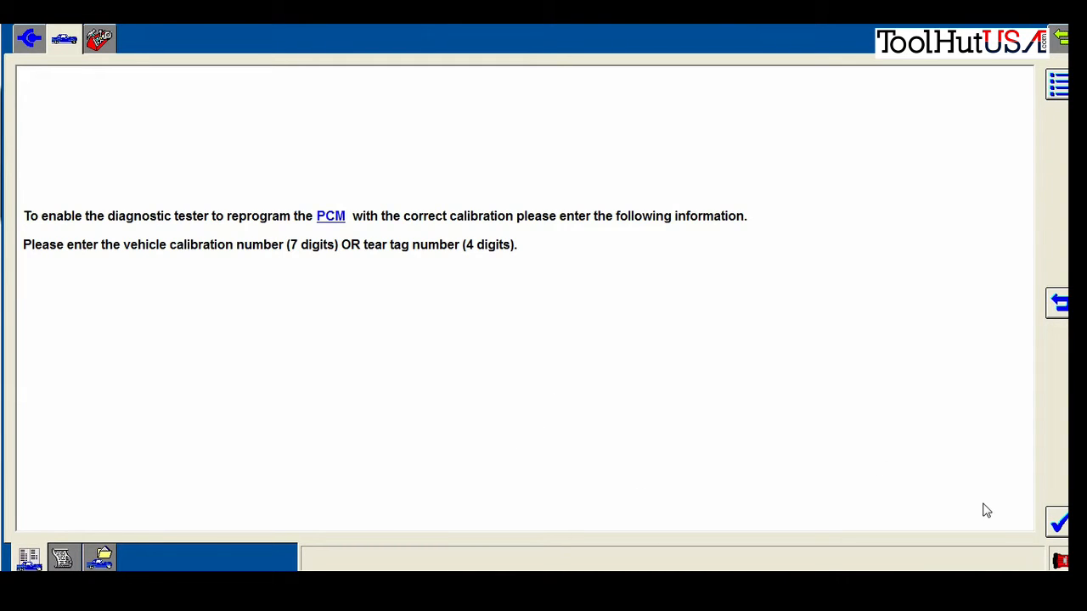
Enter the original PCM part number with prefix CT4A and suffix AVE
left_click(1059, 526)
type("CT4A")
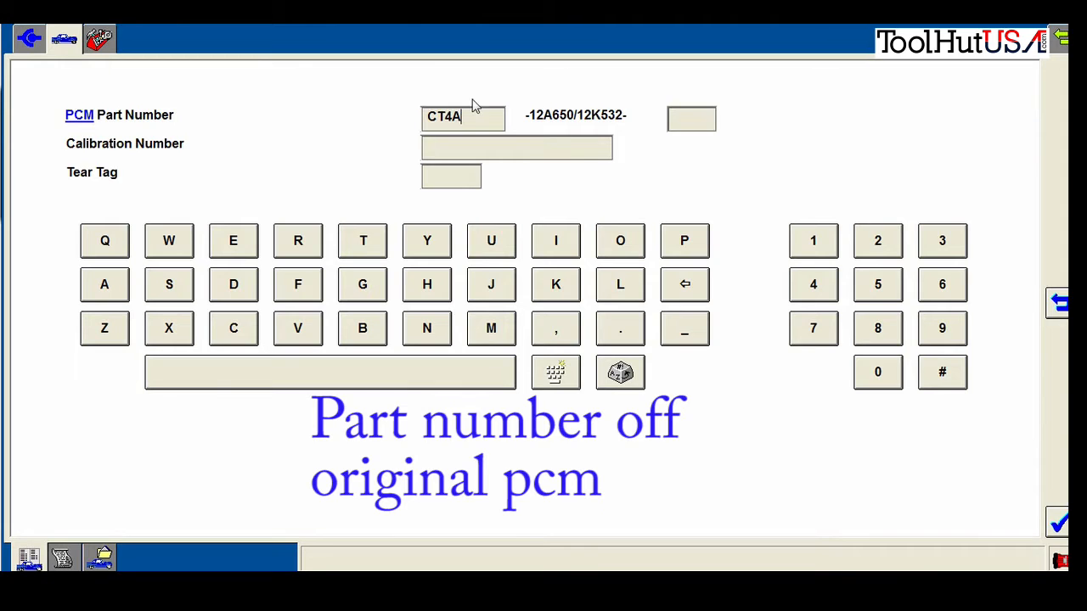
left_click(690, 119)
type("AVE")
left_click(1058, 521)
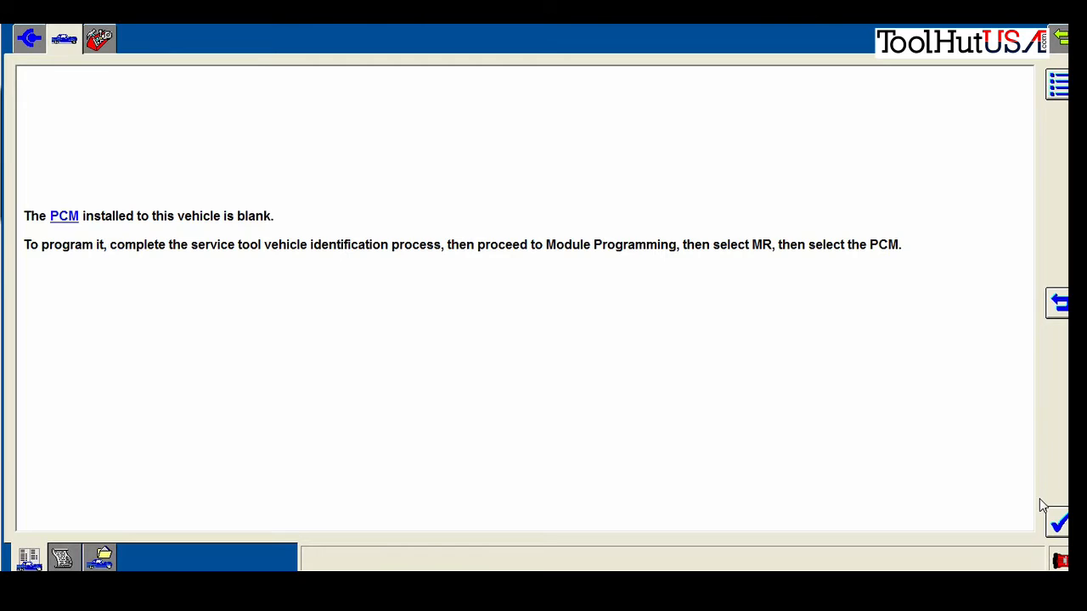
Run vehicle identification to reach the 2.0L EcoBoost Edge automatic specification
left_click(1055, 523)
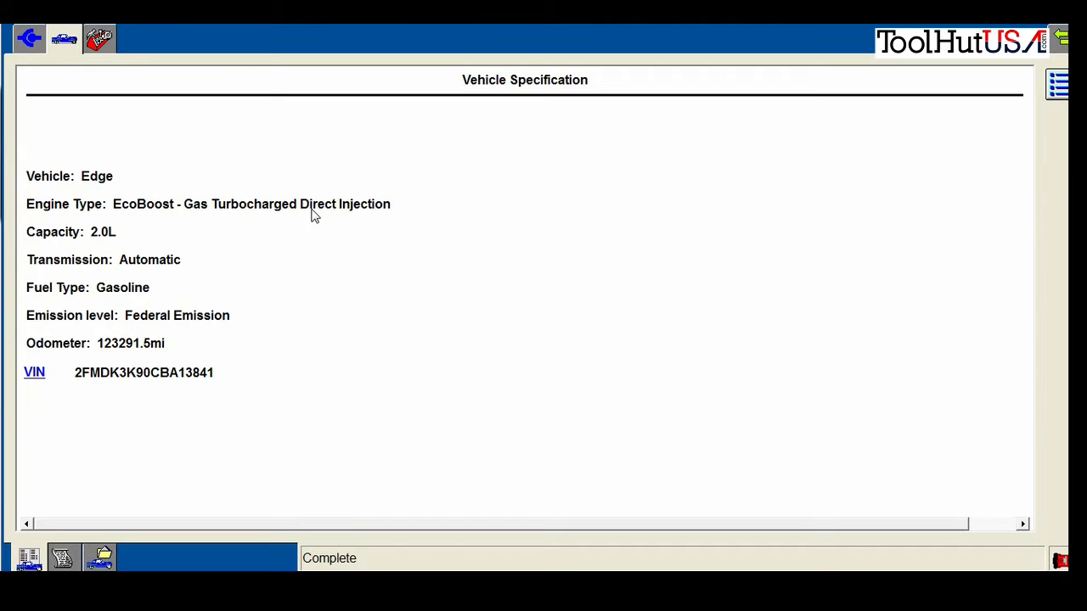
Launch Programmable Module Installation for the PCM from Toolbox > Module Programming
left_click(103, 42)
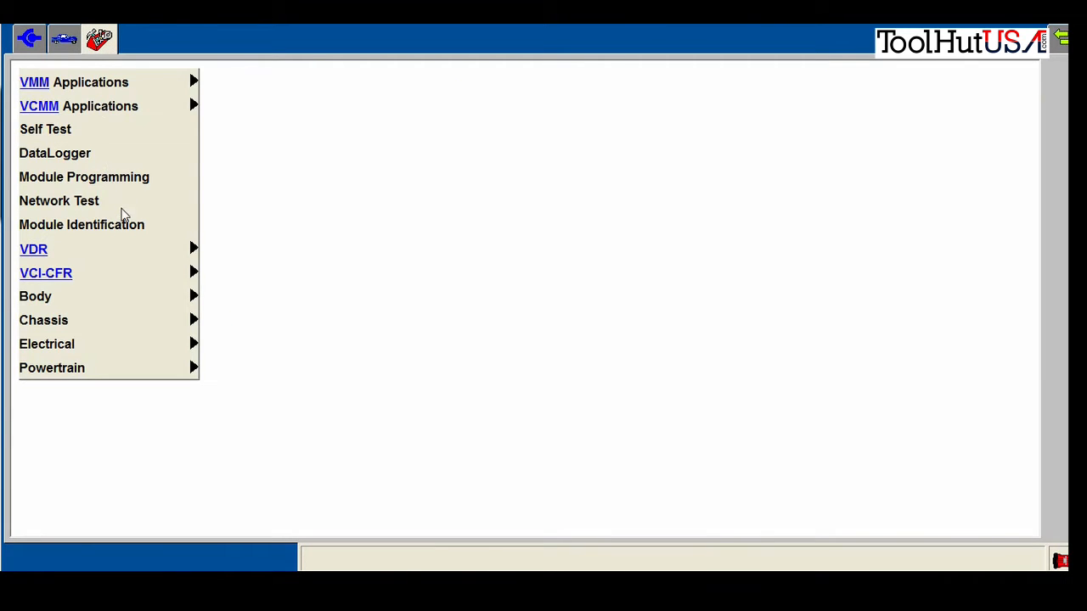
left_click(124, 176)
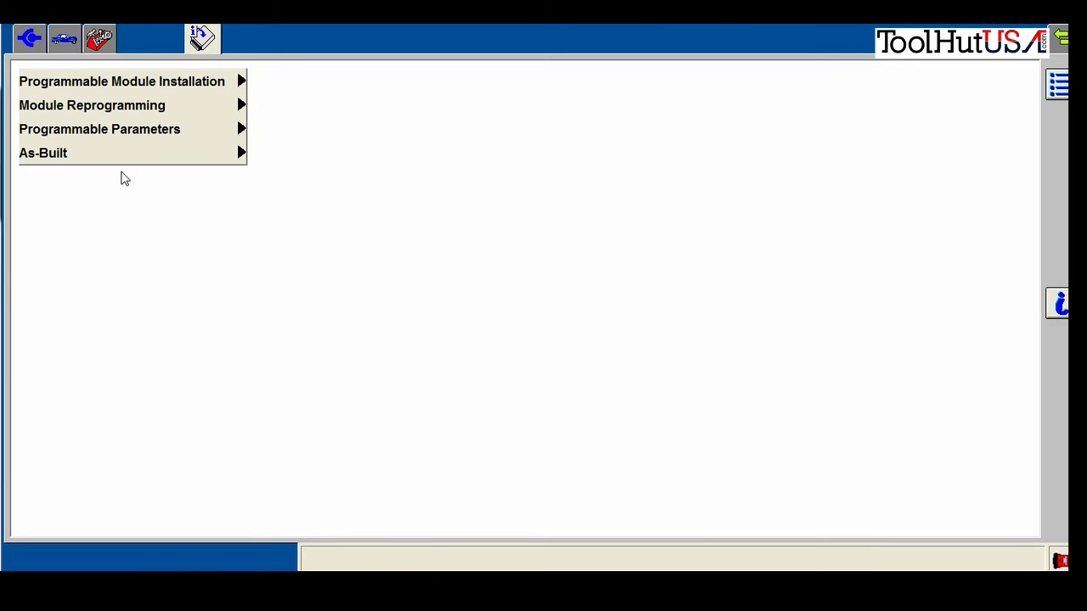
left_click(217, 88)
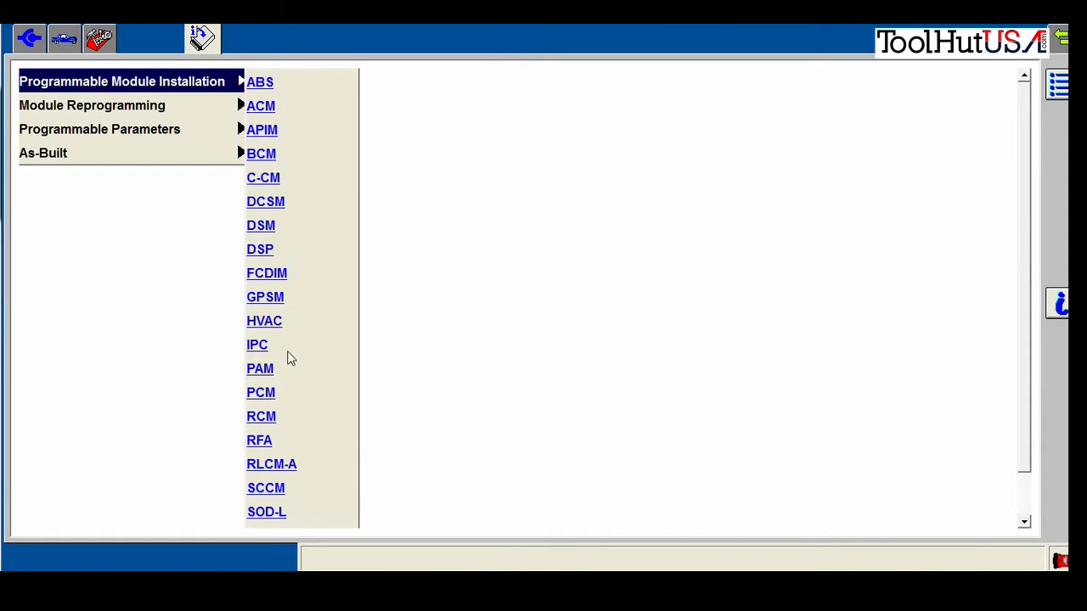
left_click(272, 393)
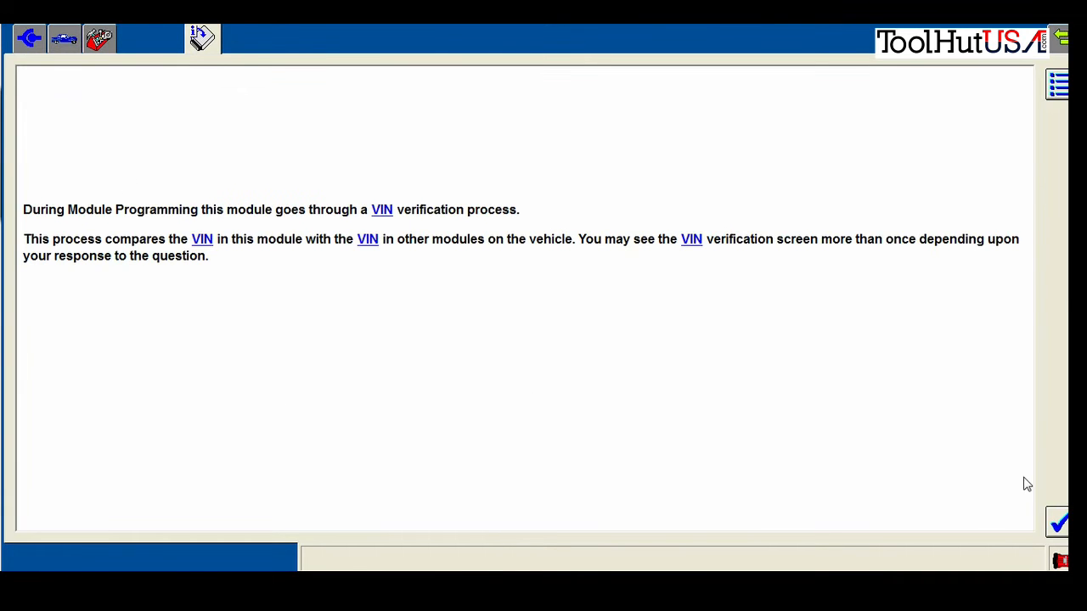
Acknowledge the VIN verification notice and confirm the displayed VIN is correct
left_click(1057, 524)
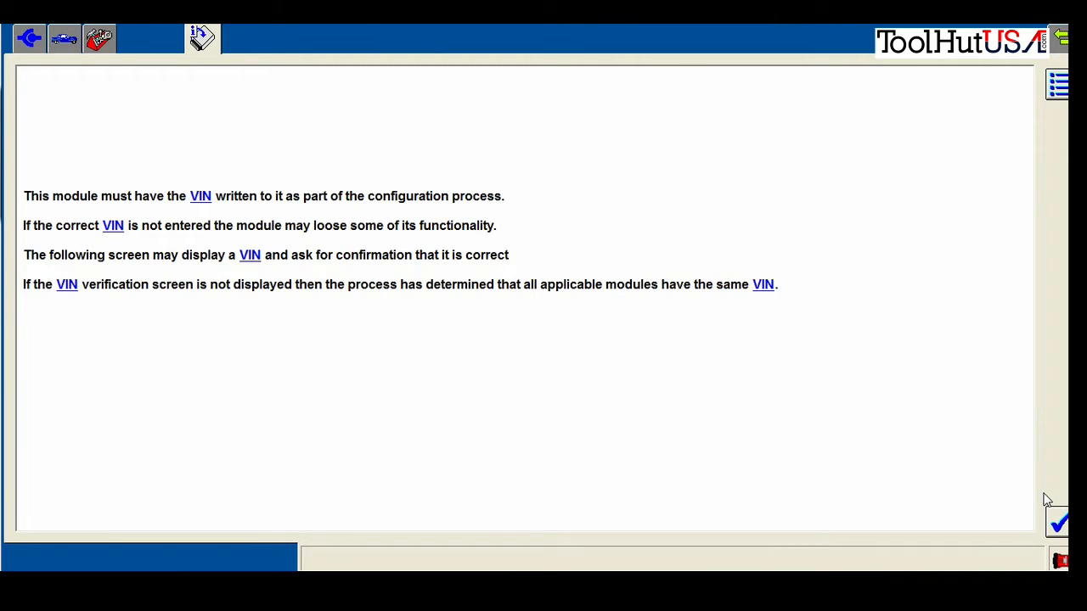
left_click(1058, 521)
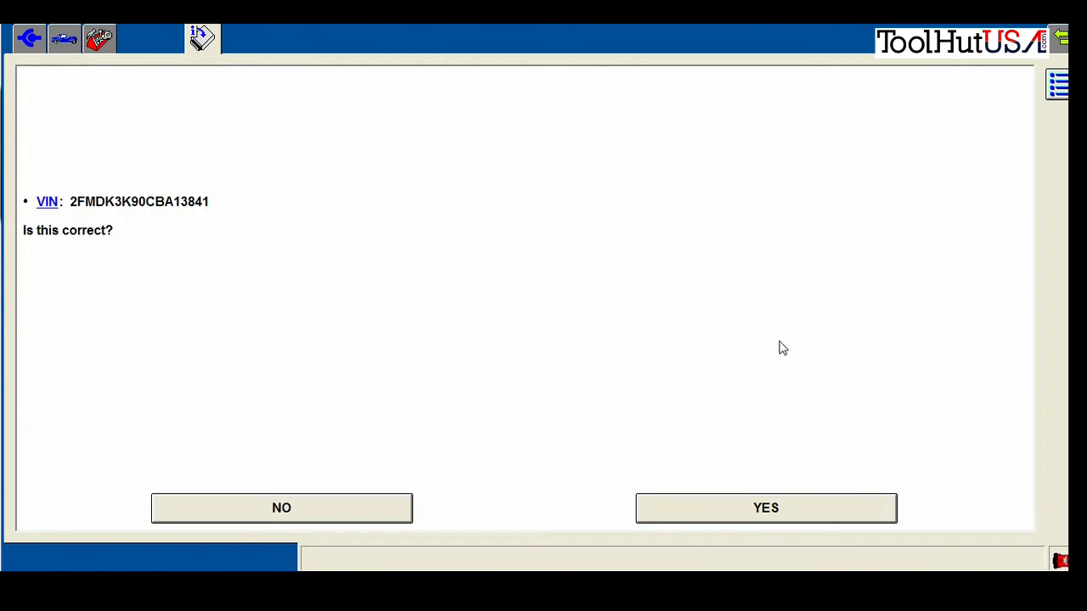
left_click(667, 509)
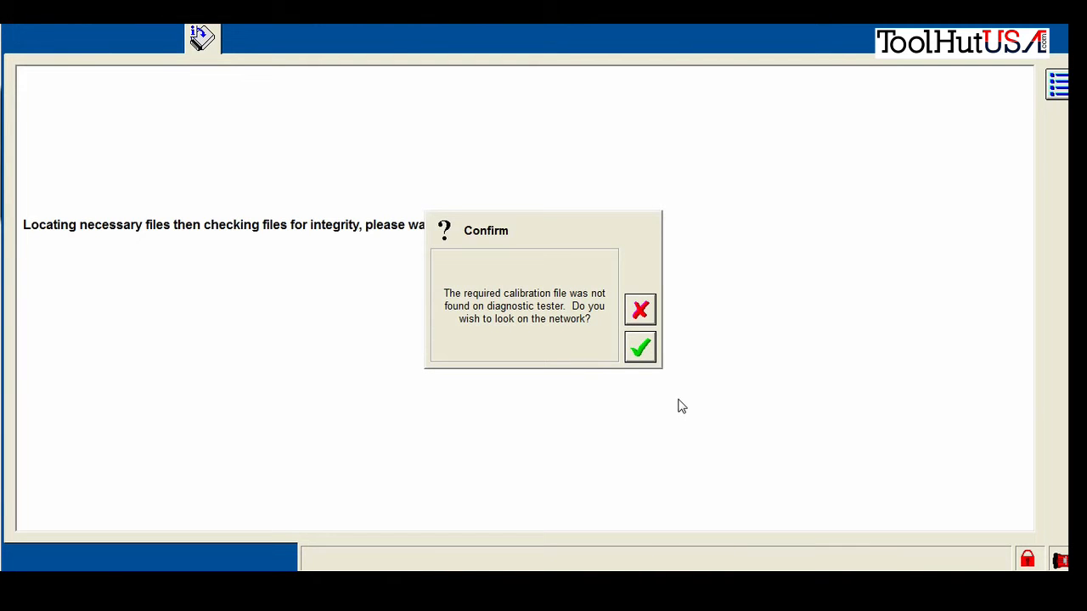
Fetch the PCM calibration from the network, confirming ignition OFF, module installed, ignition ON
left_click(647, 352)
left_click(643, 349)
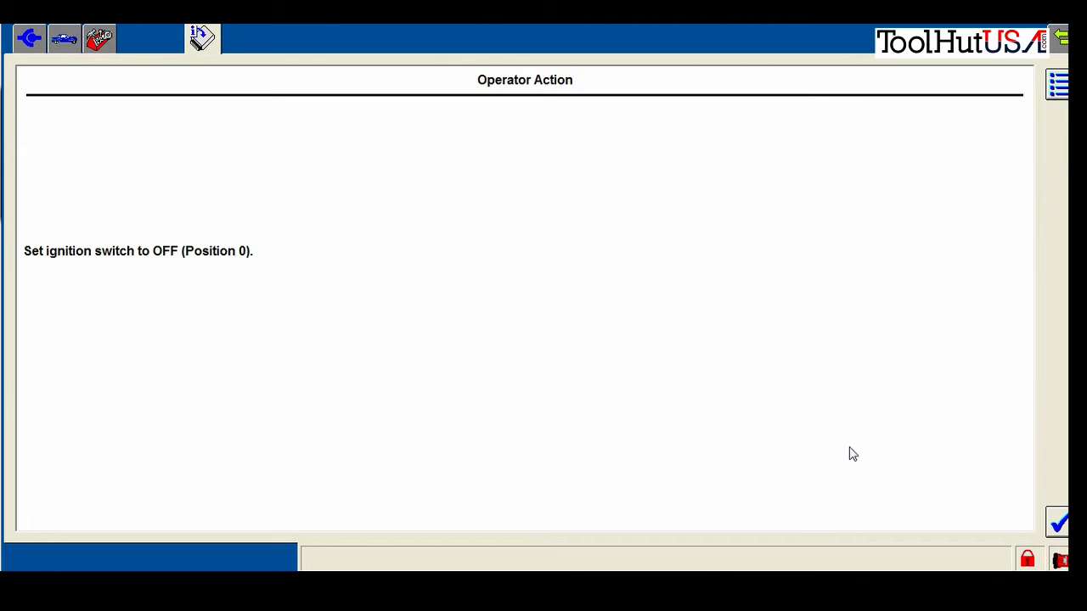
left_click(1058, 525)
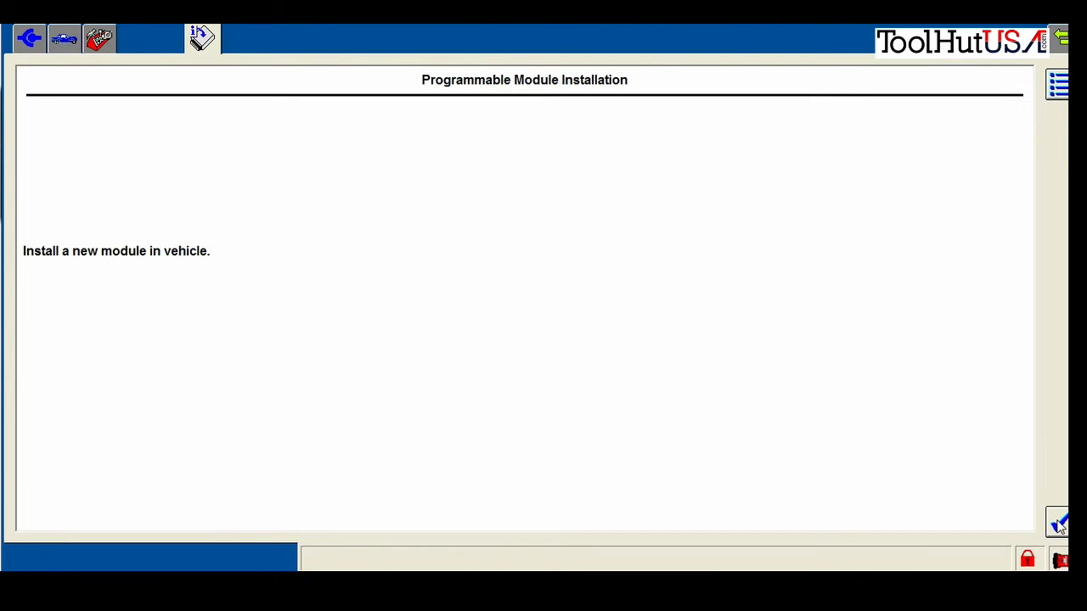
left_click(1058, 525)
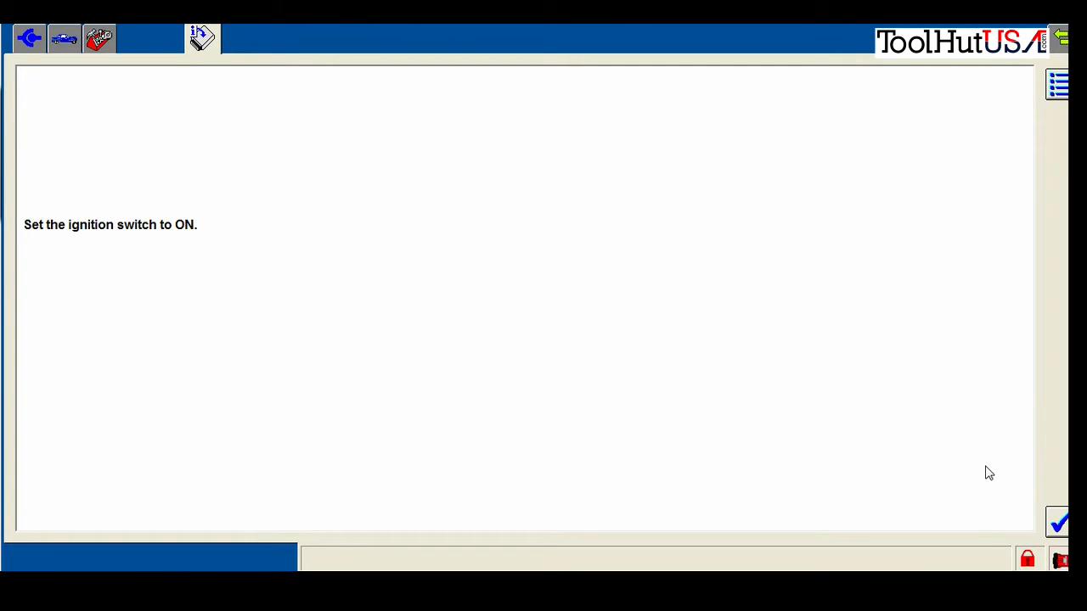
left_click(1058, 525)
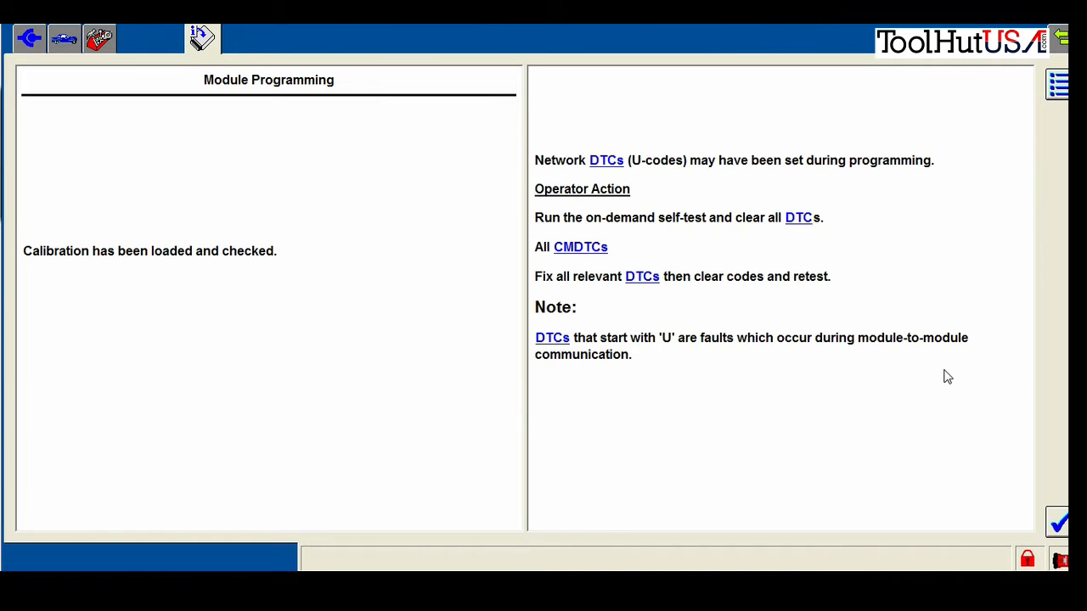
Continue programming, accept the memory-locations warning, and acknowledge the calibration-loaded DTC notes
left_click(1058, 523)
left_click(711, 520)
left_click(1058, 523)
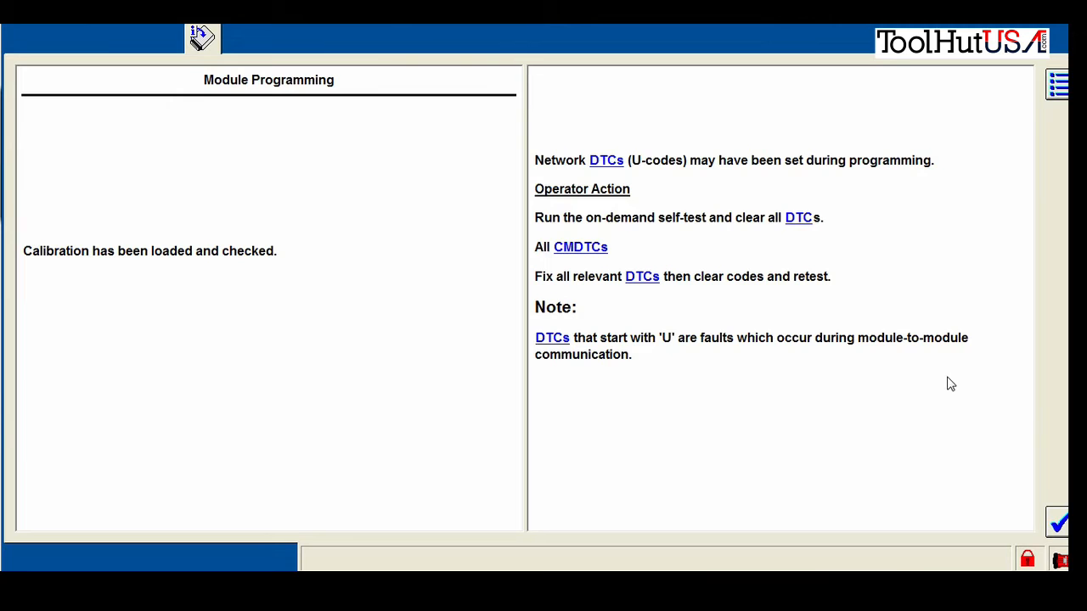
left_click(1058, 522)
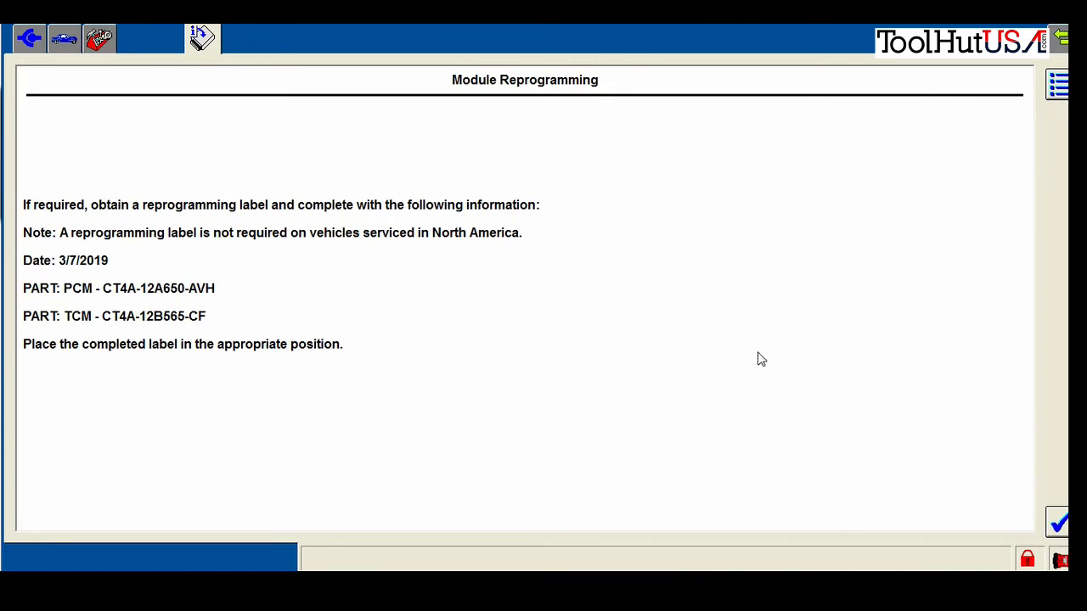
Launch PATS Functions via Toolbox > Body > Security
left_click(1056, 522)
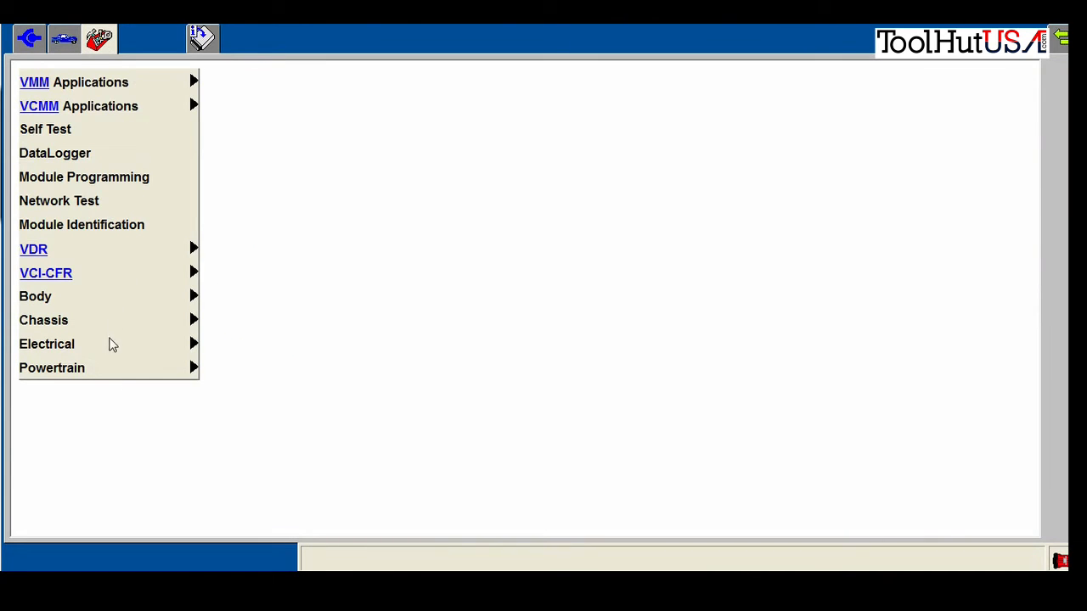
left_click(119, 297)
left_click(220, 299)
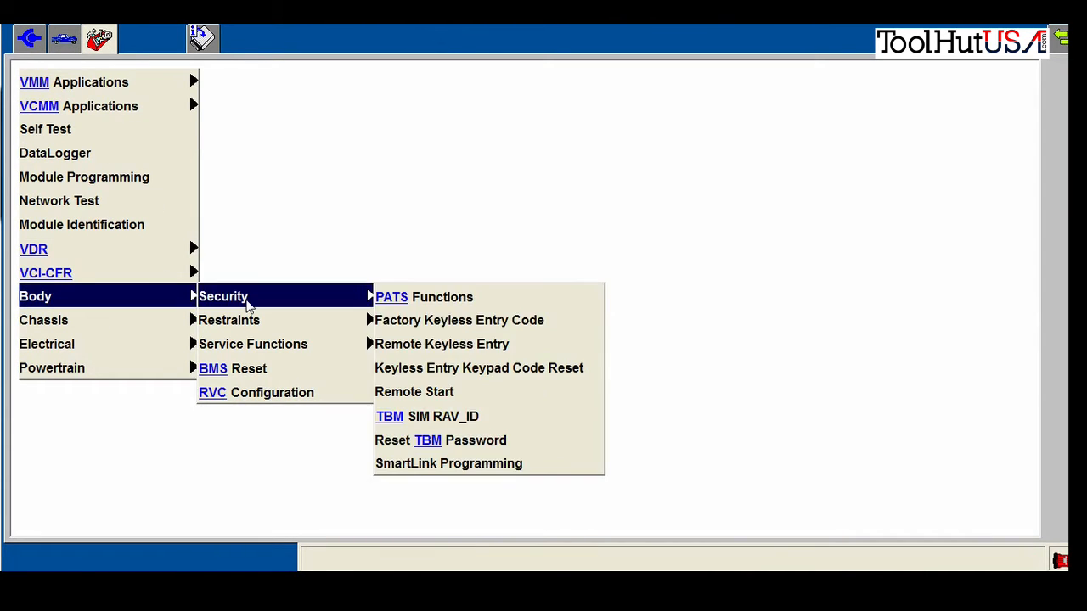
left_click(452, 305)
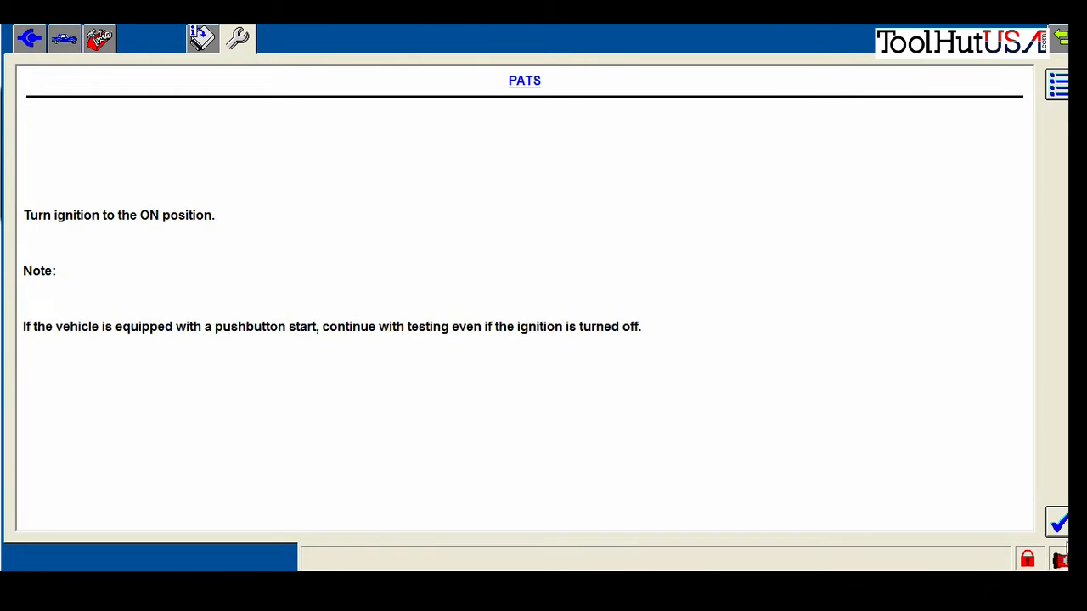
Confirm ignition ON, request PATS security access, and continue after the timed wait
left_click(1060, 532)
left_click(841, 510)
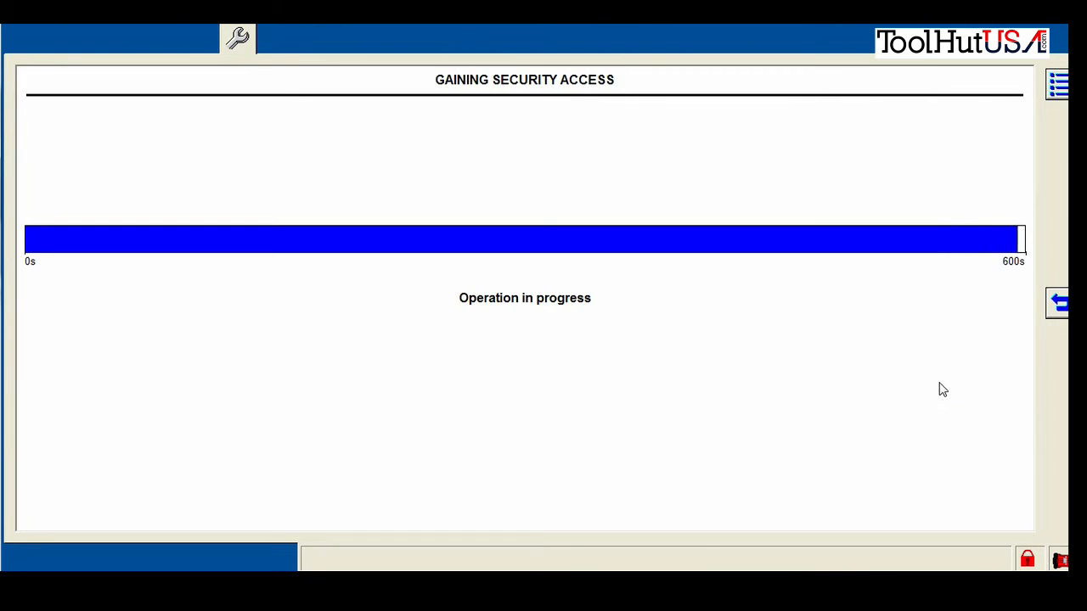
left_click(1061, 527)
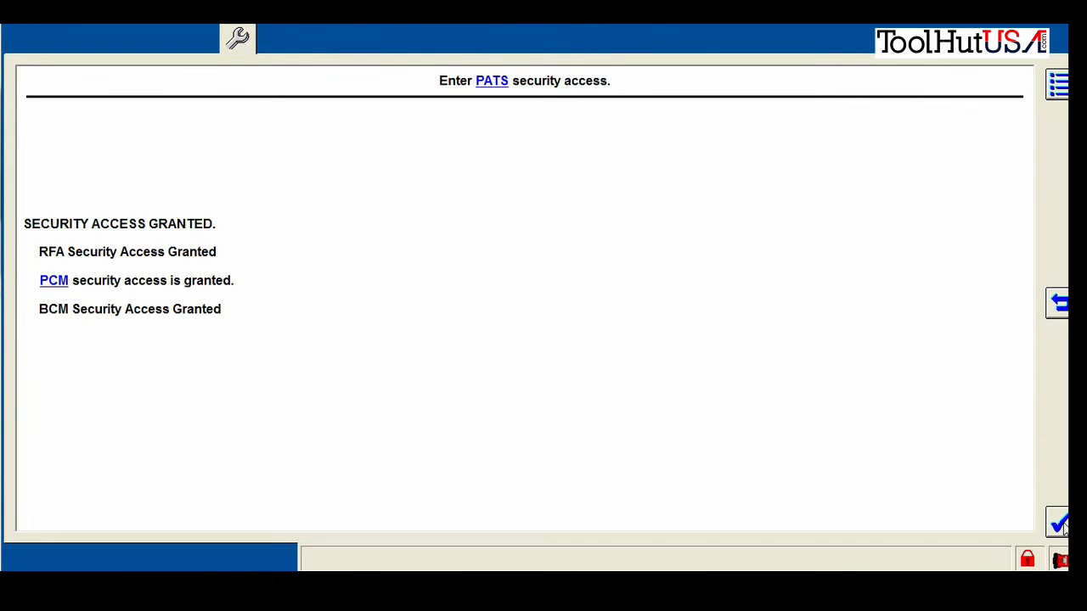
Select and start the Parameter Reset (BCM and PCM), confirming the reset
left_click(189, 286)
left_click(1065, 524)
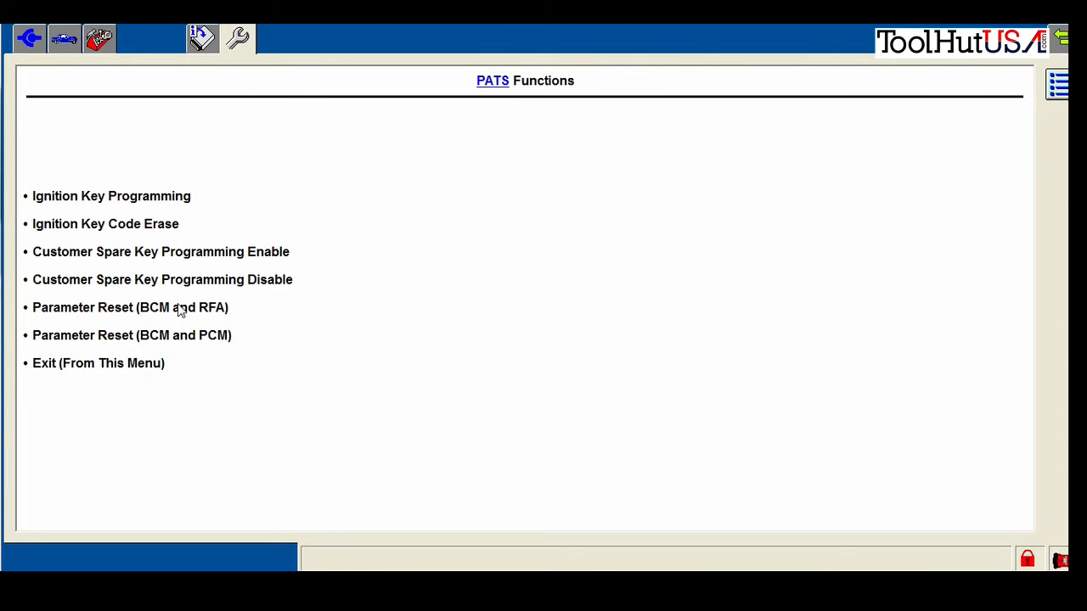
left_click(126, 338)
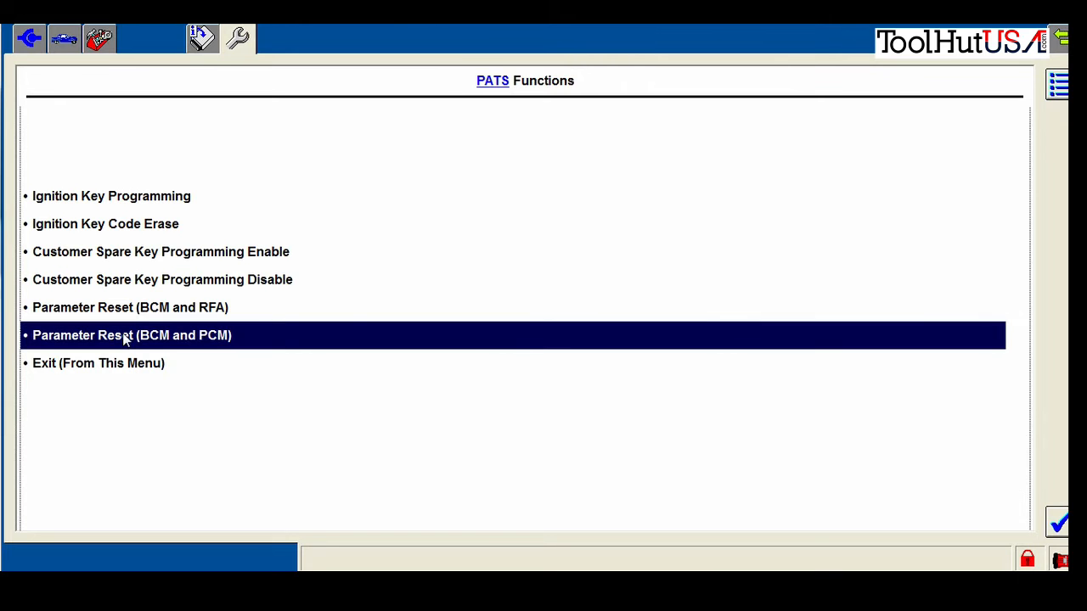
left_click(1062, 520)
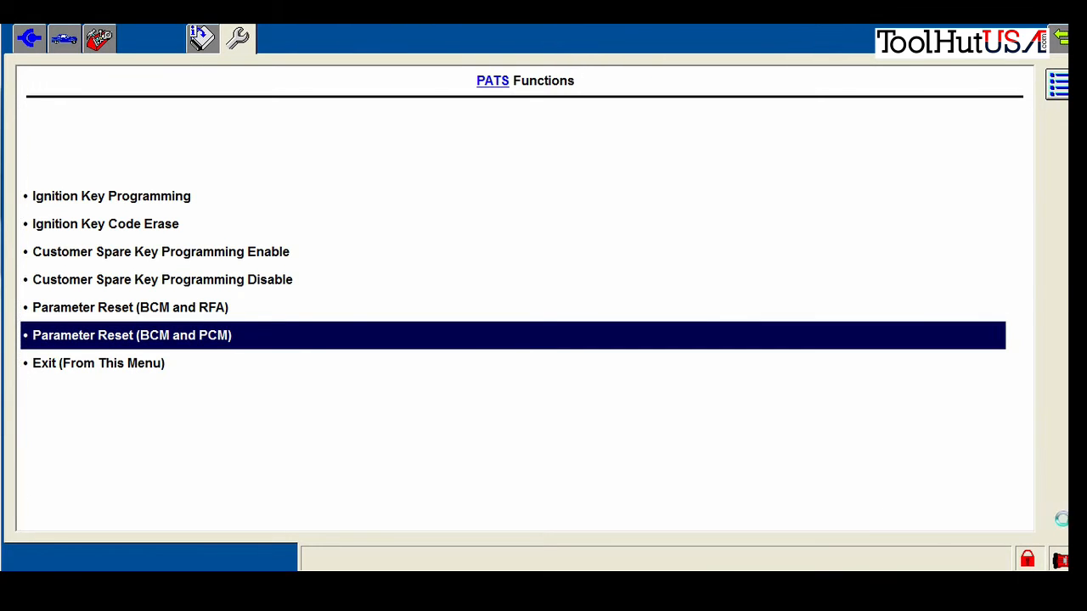
left_click(732, 502)
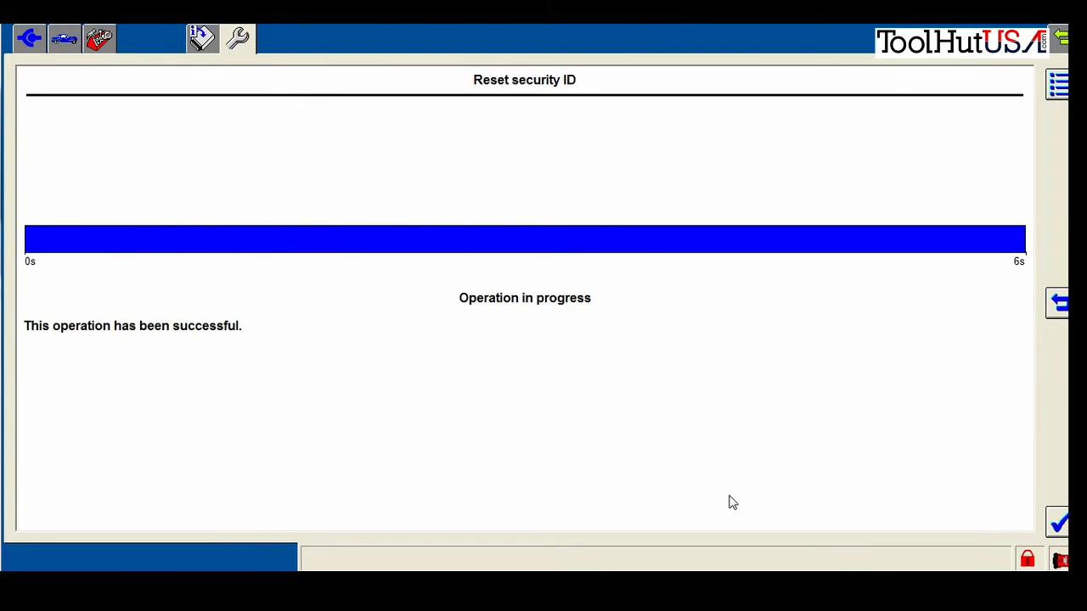
Acknowledge the successful security ID and parameter resets, then exit PATS Functions
left_click(1058, 524)
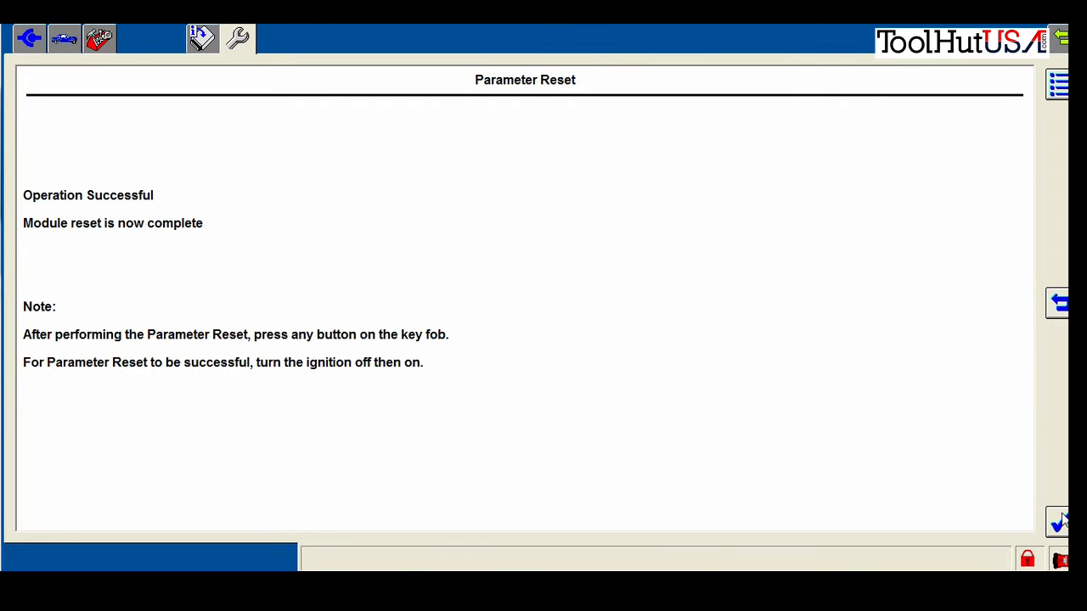
left_click(1059, 523)
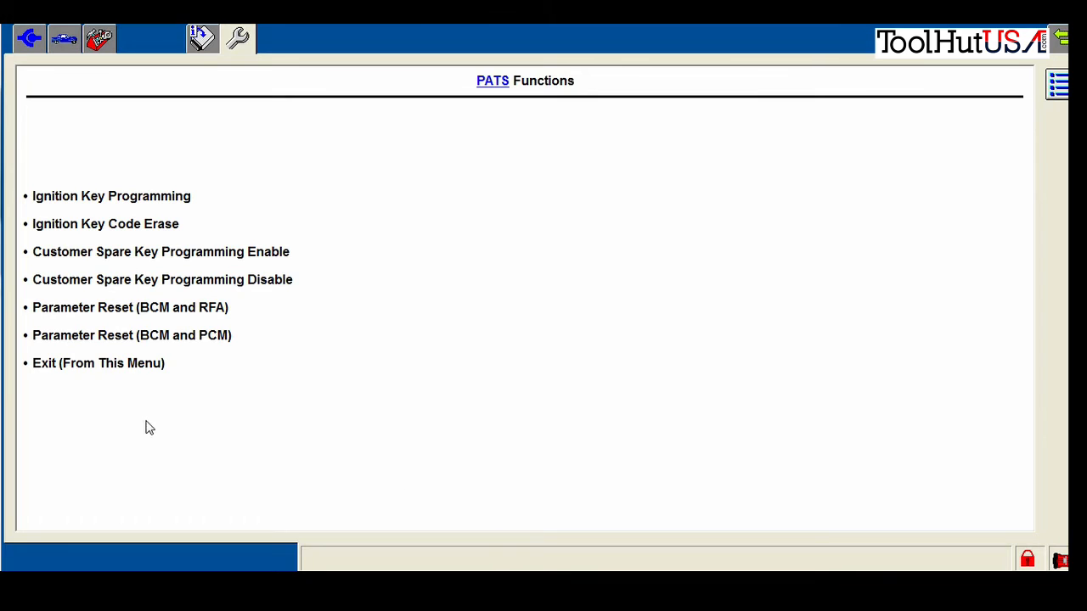
left_click(128, 361)
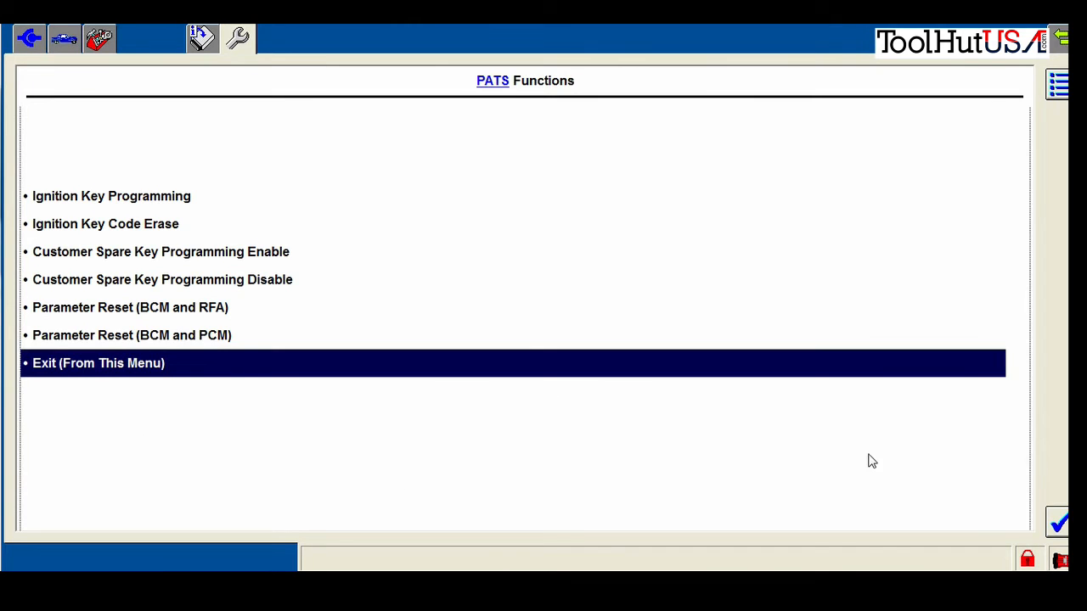
left_click(1059, 523)
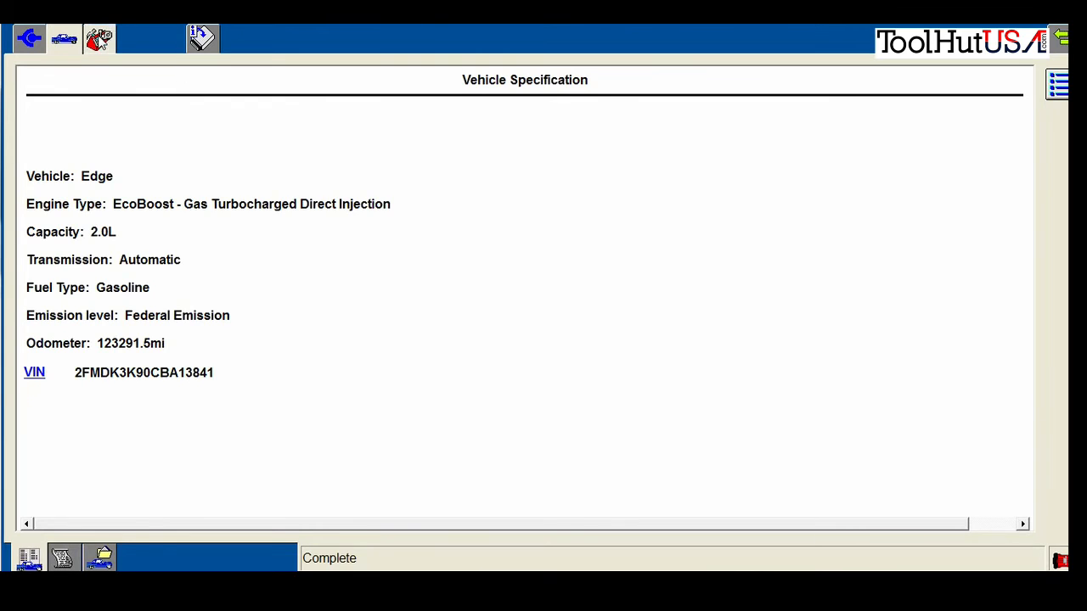
left_click(98, 38)
left_click(116, 374)
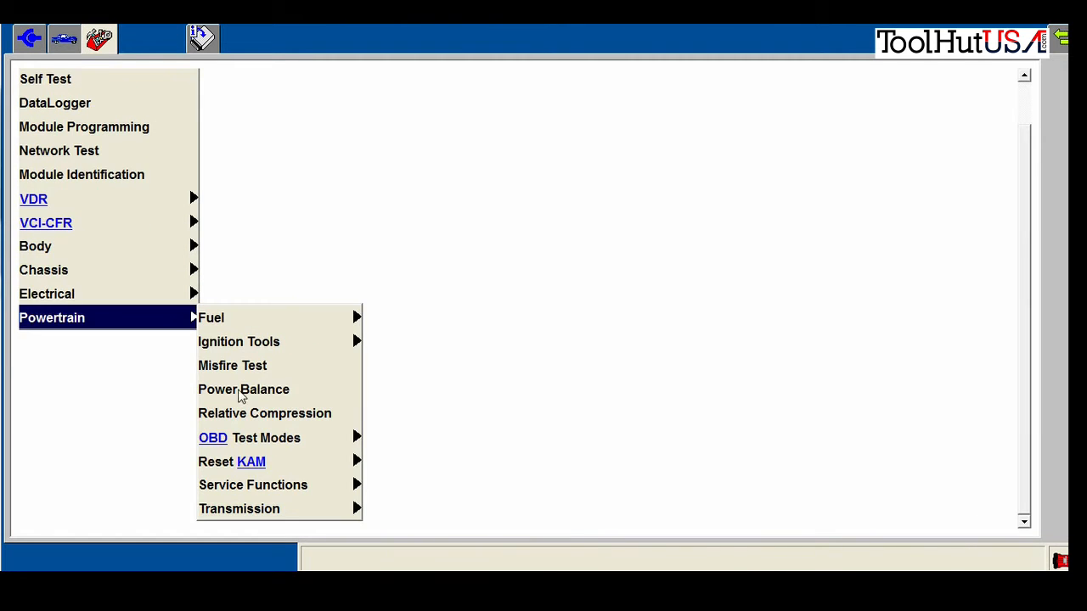
left_click(285, 510)
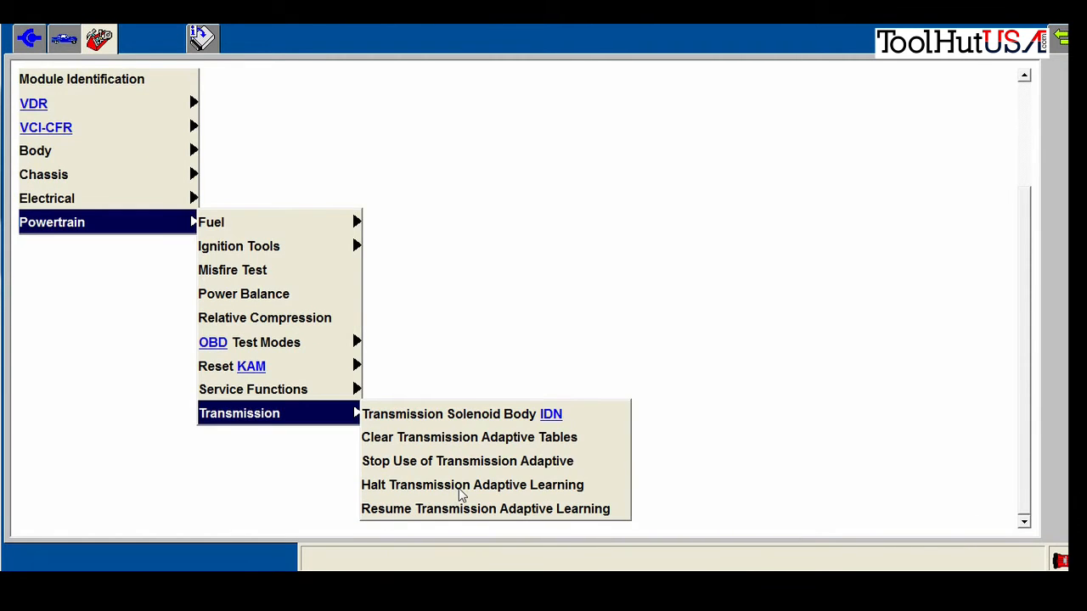
left_click(465, 416)
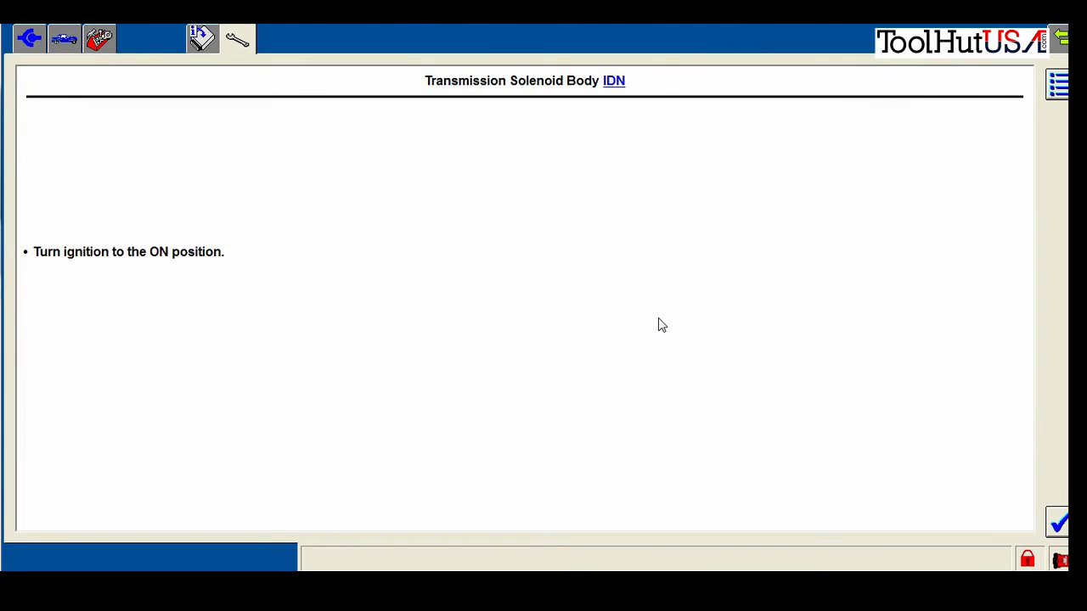
left_click(1058, 521)
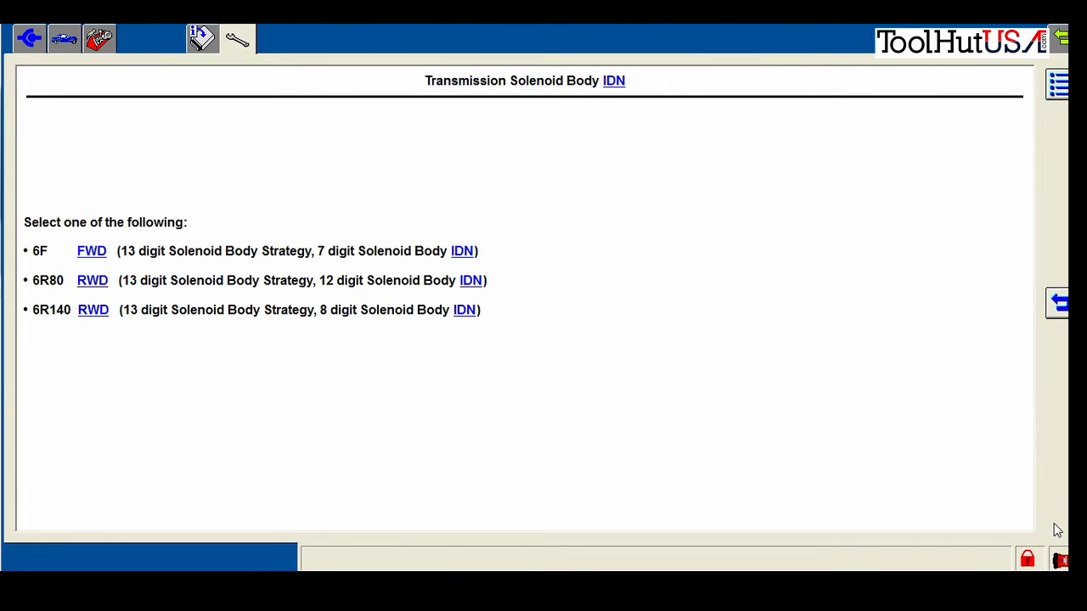
left_click(416, 263)
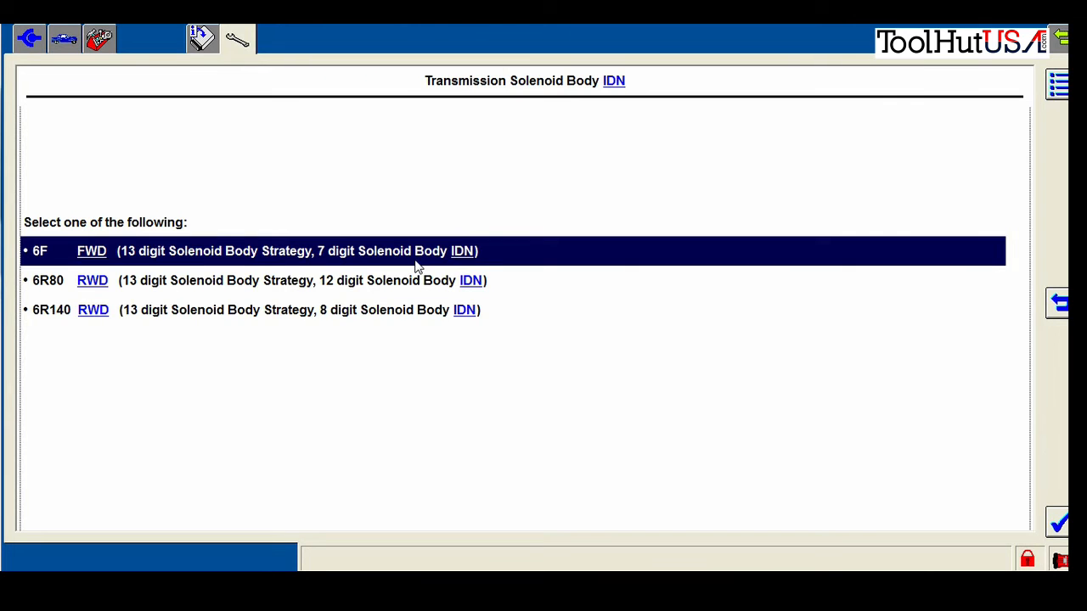
left_click(1058, 520)
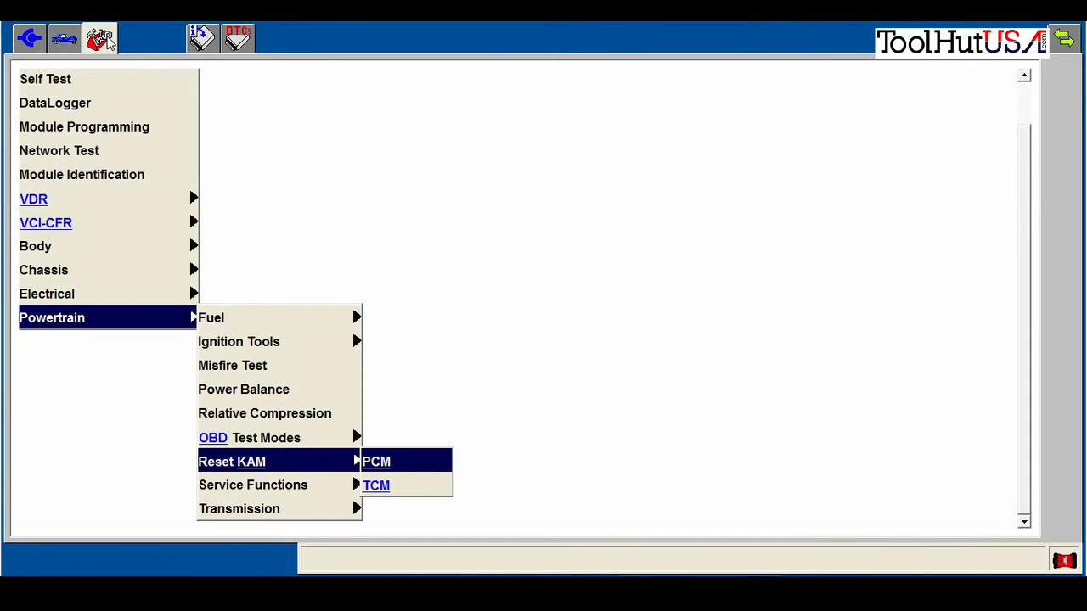
Launch Relearn Vehicle Data from Powertrain Service Functions to show its P160A relearn explanation
mouse_move(299, 490)
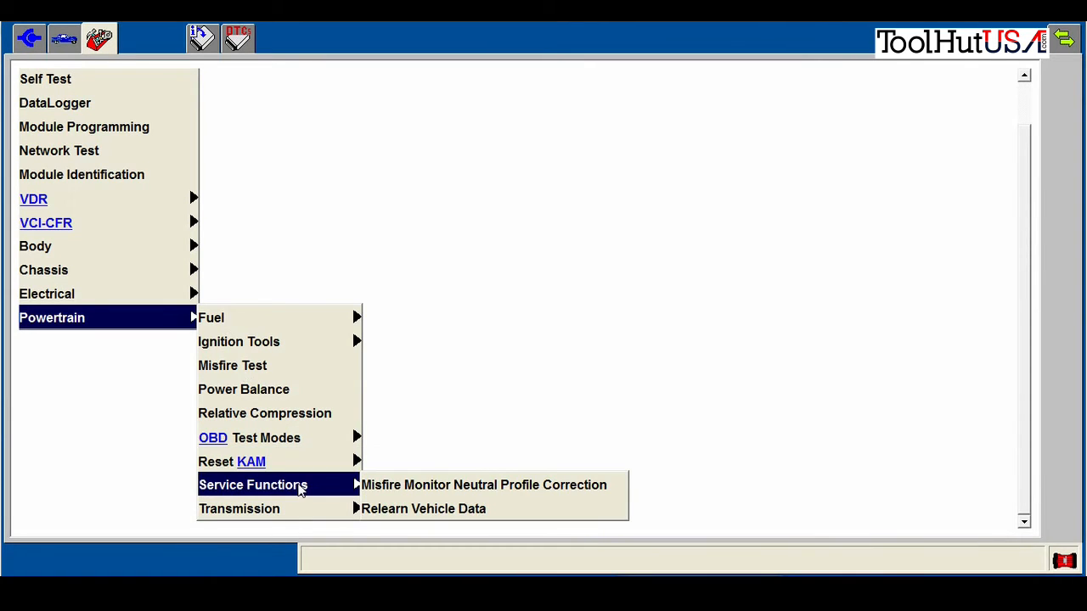
left_click(387, 512)
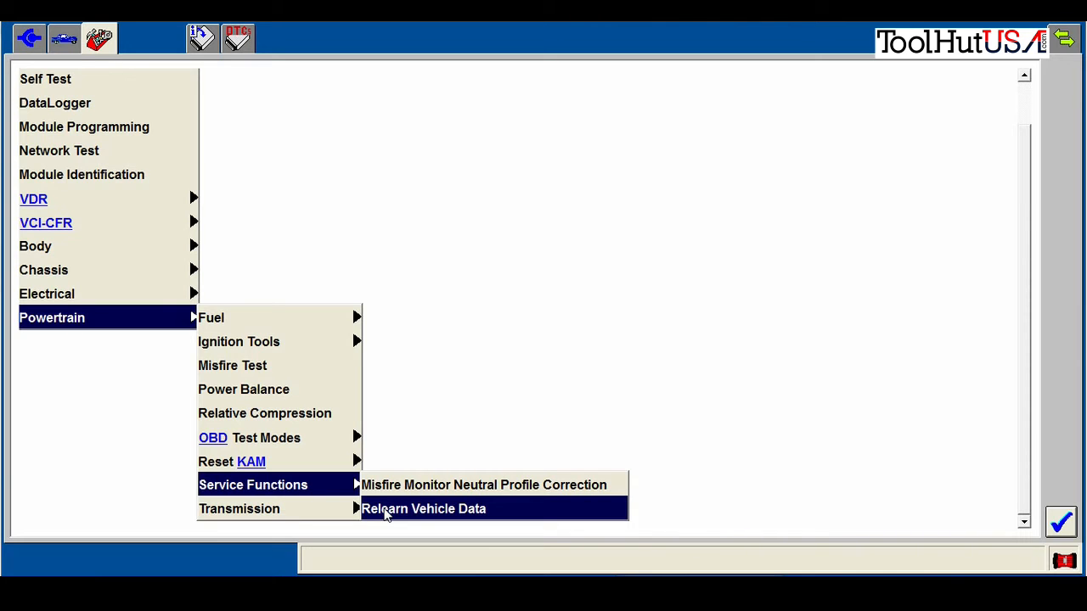
left_click(1070, 522)
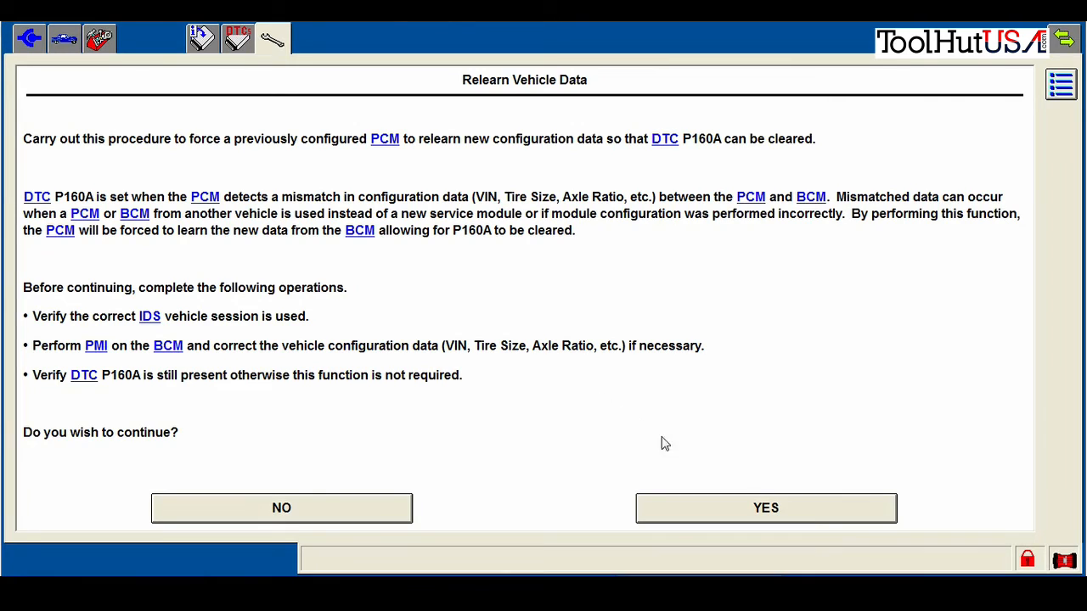
Agree to the PCM vehicle-data relearn and acknowledge its success screen
left_click(693, 508)
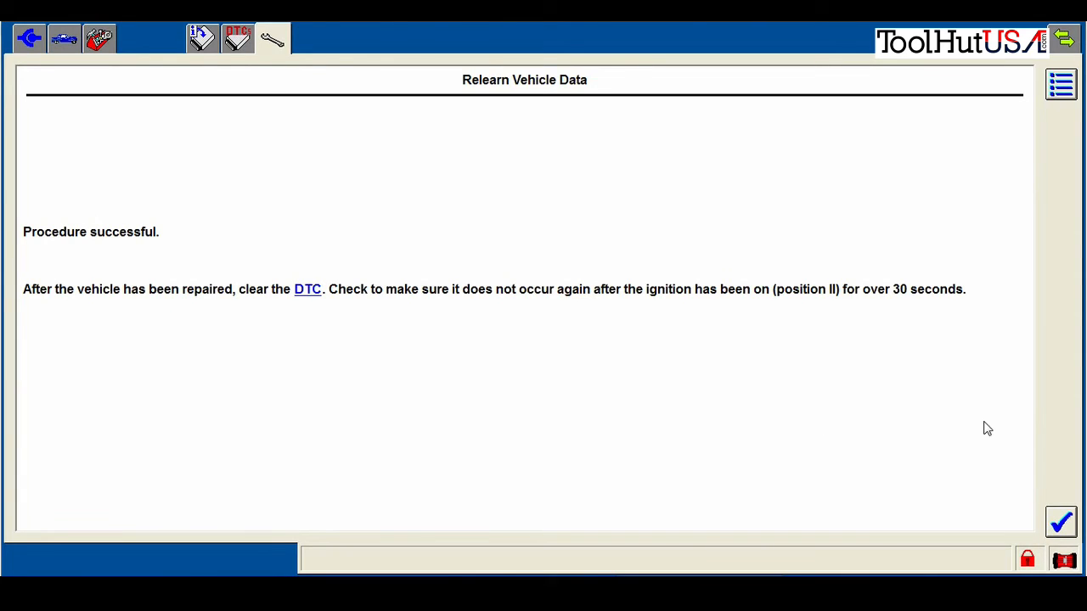
left_click(1063, 523)
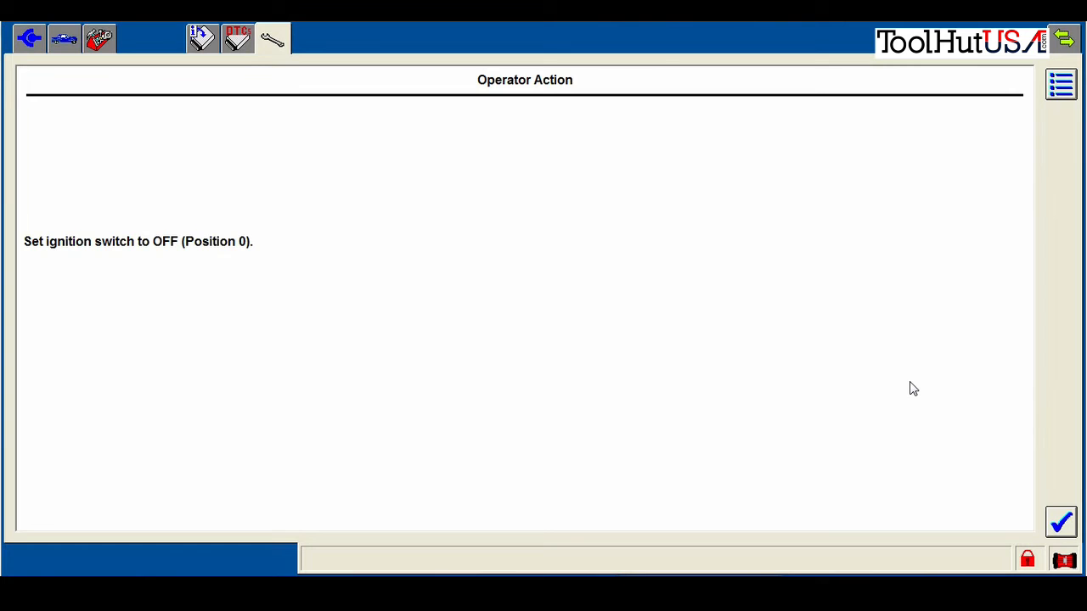
Acknowledge ignition off, then select ABS from the As-Built module list and start its routine
left_click(1061, 523)
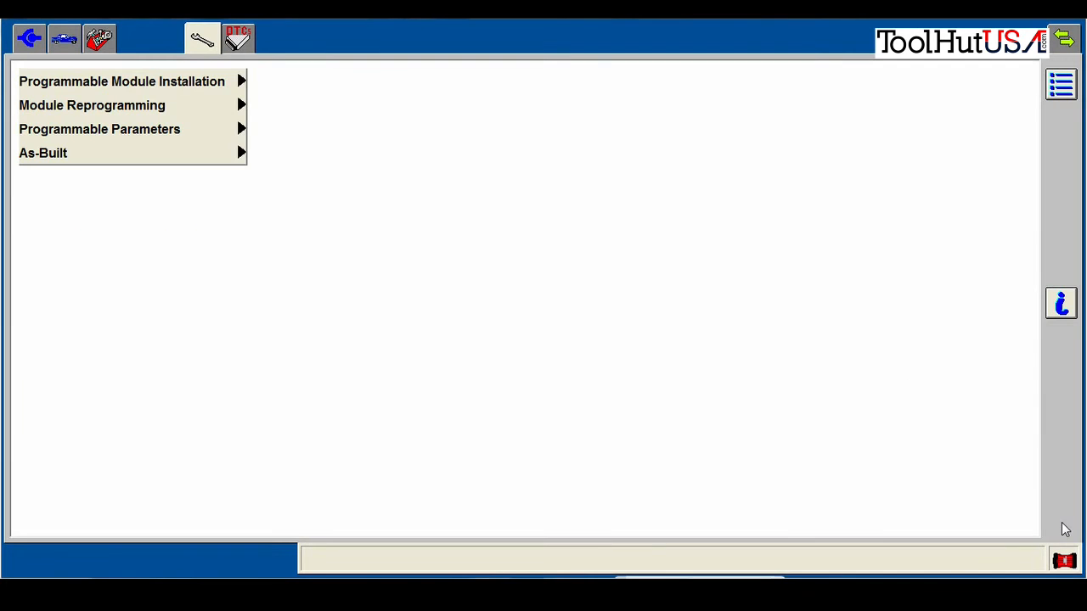
left_click(228, 153)
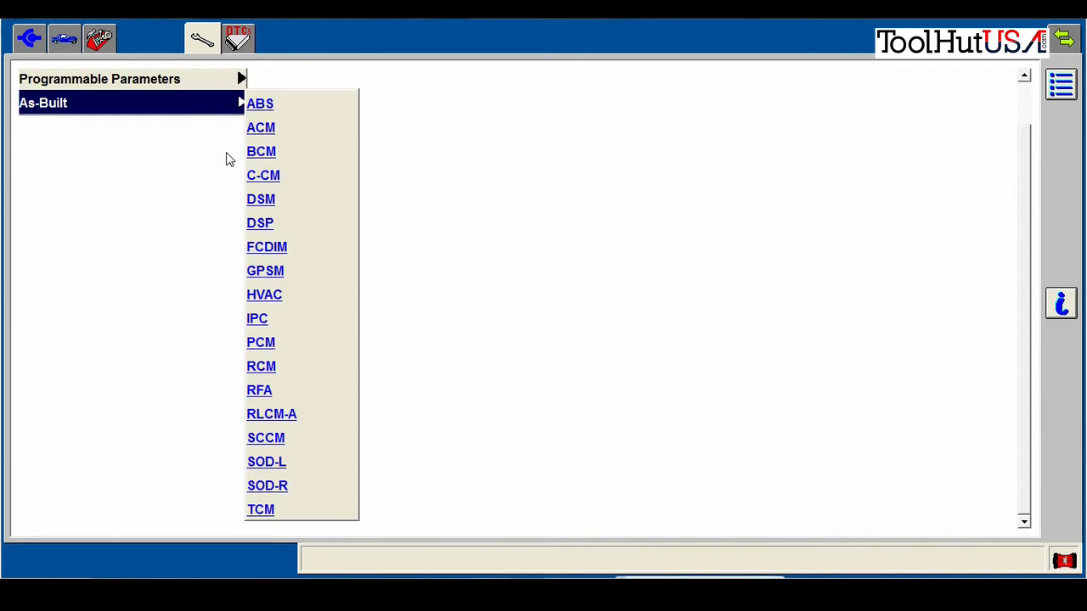
left_click(270, 112)
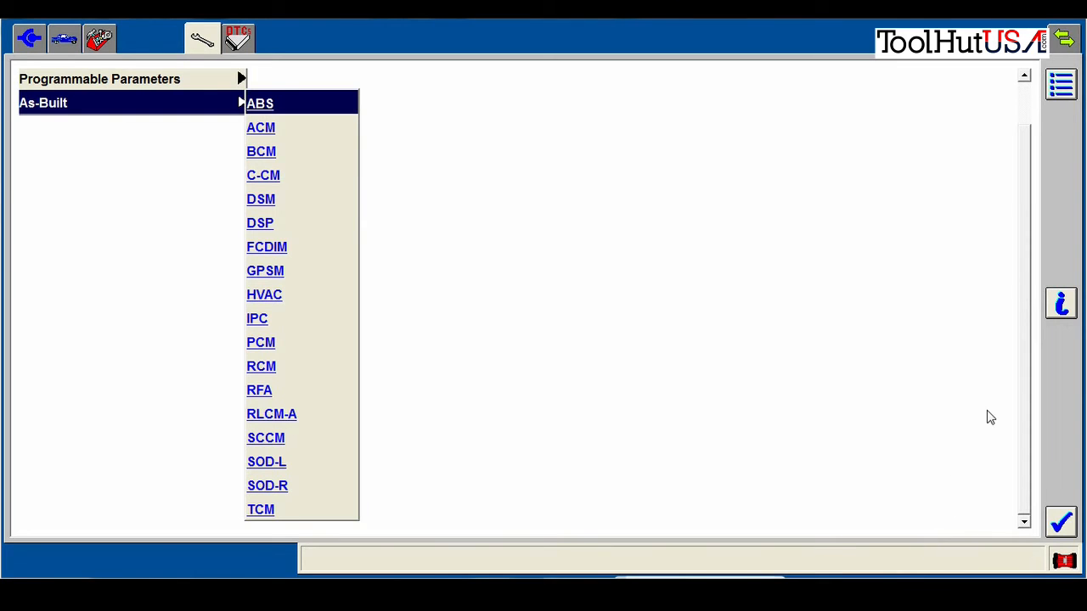
left_click(1063, 521)
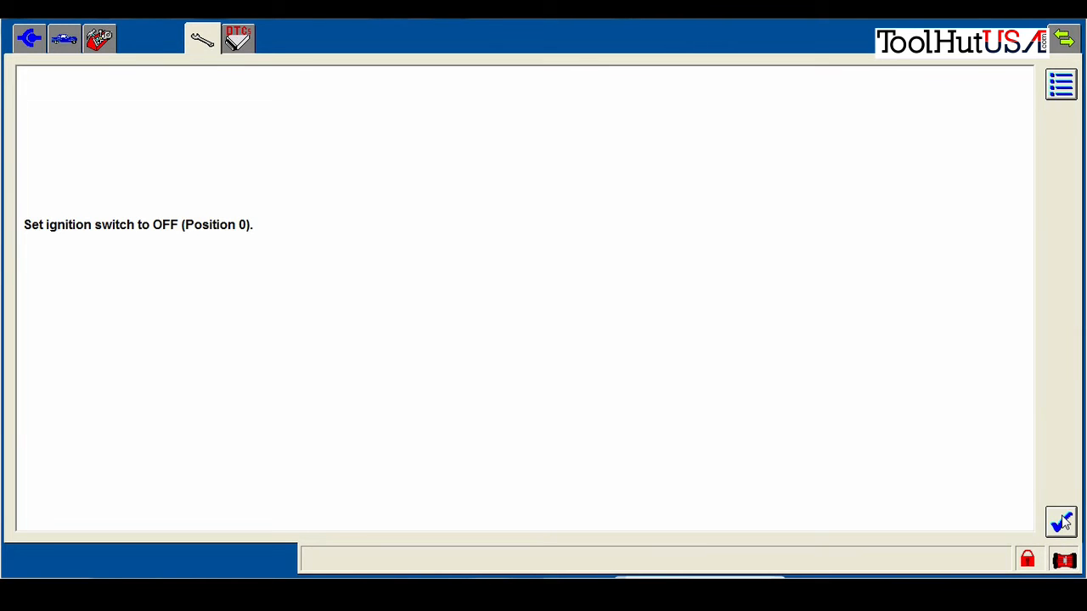
Pass the ignition-off and installation prompts and choose manual back-up entry for block 760-01-01
left_click(1063, 521)
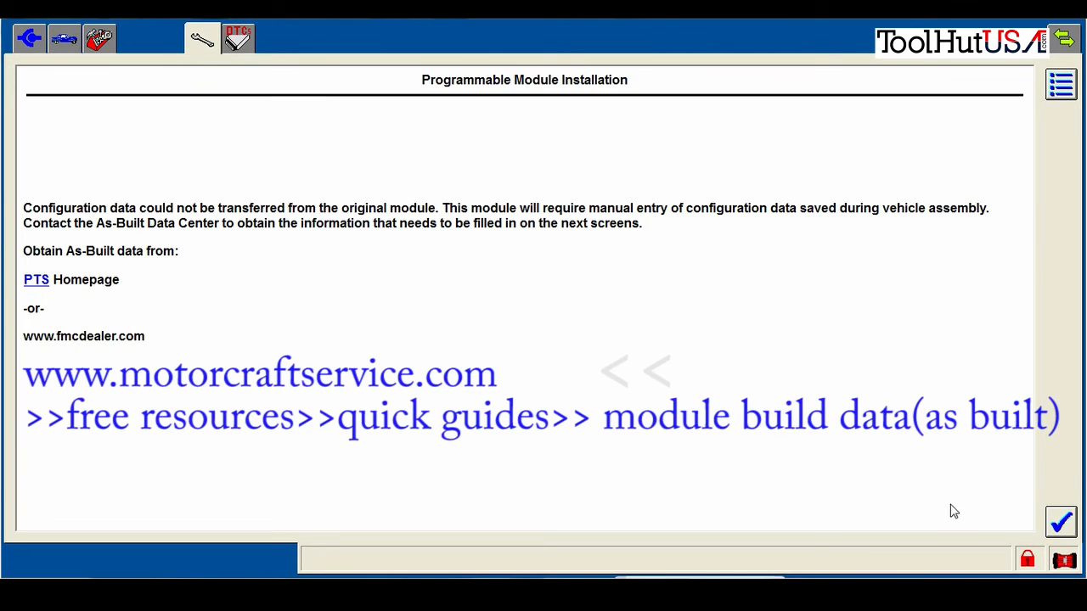
left_click(1063, 523)
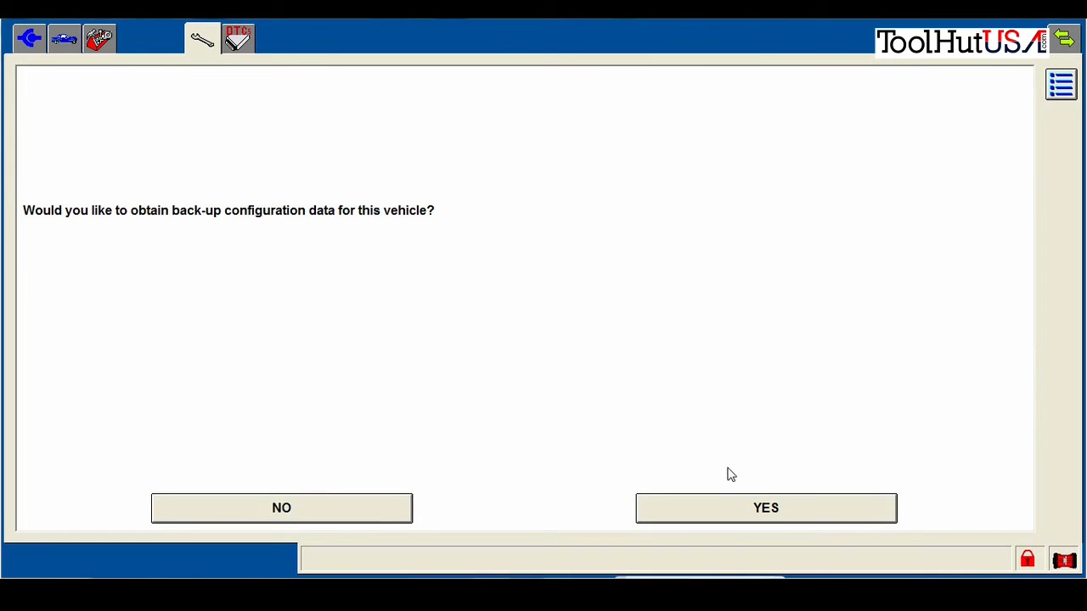
left_click(711, 500)
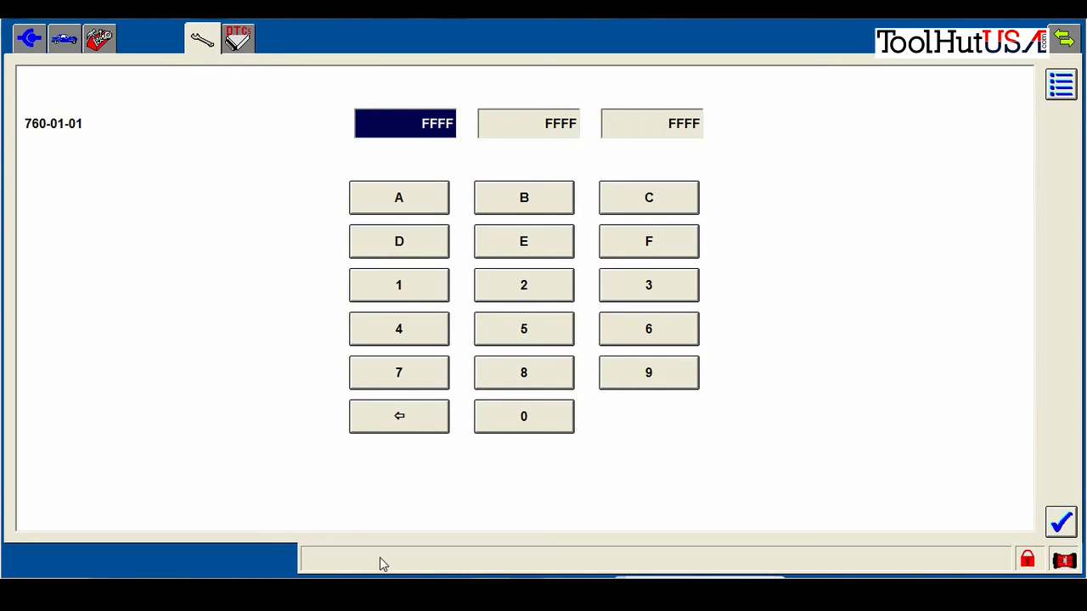
left_click(161, 591)
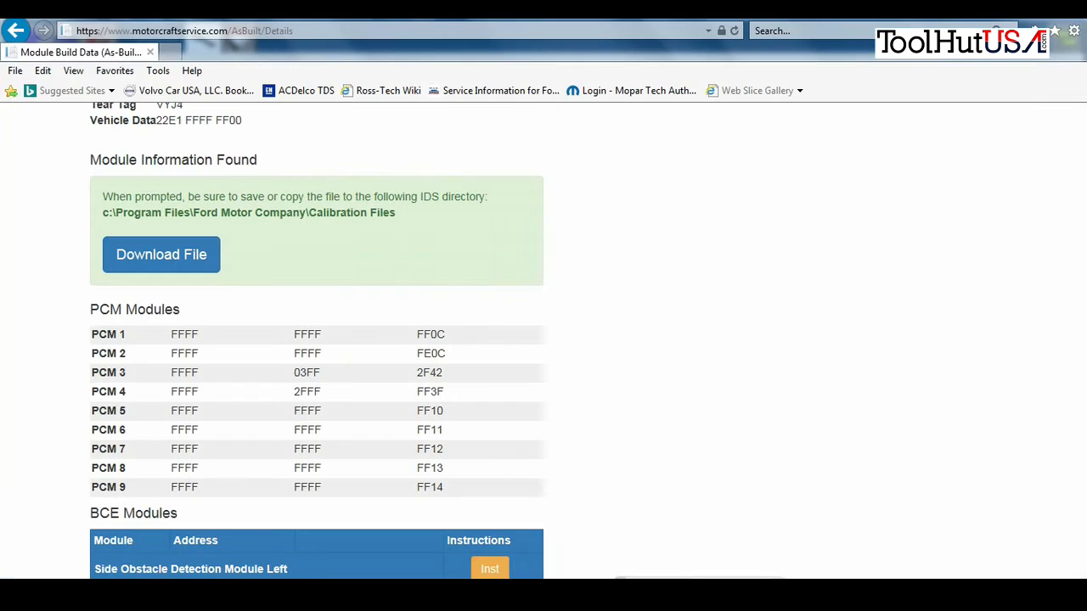
left_click_drag(1085, 166, 1084, 525)
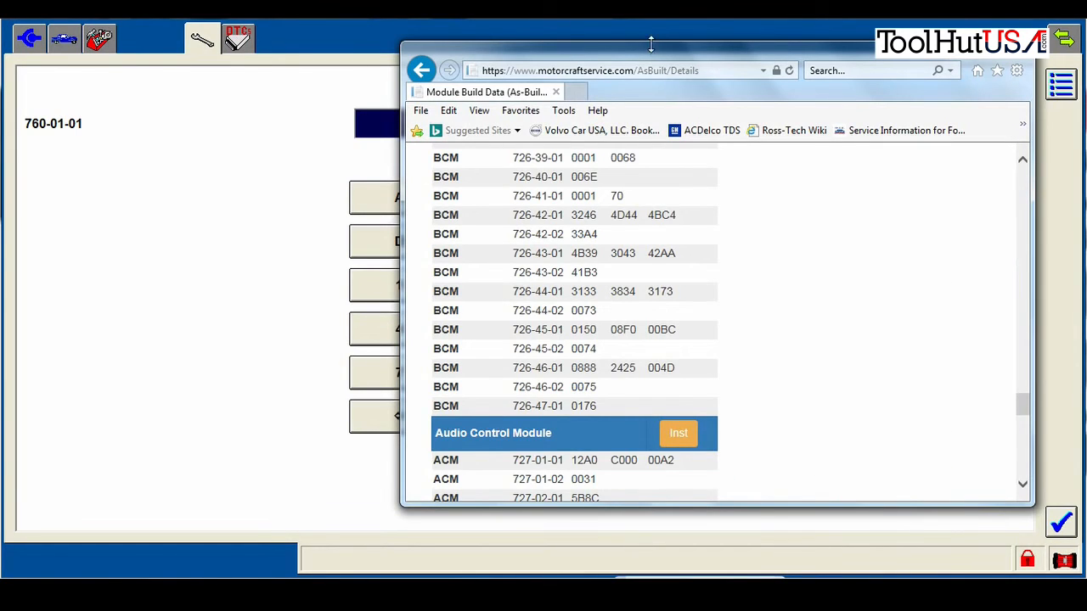
left_click_drag(654, 44, 1086, 37)
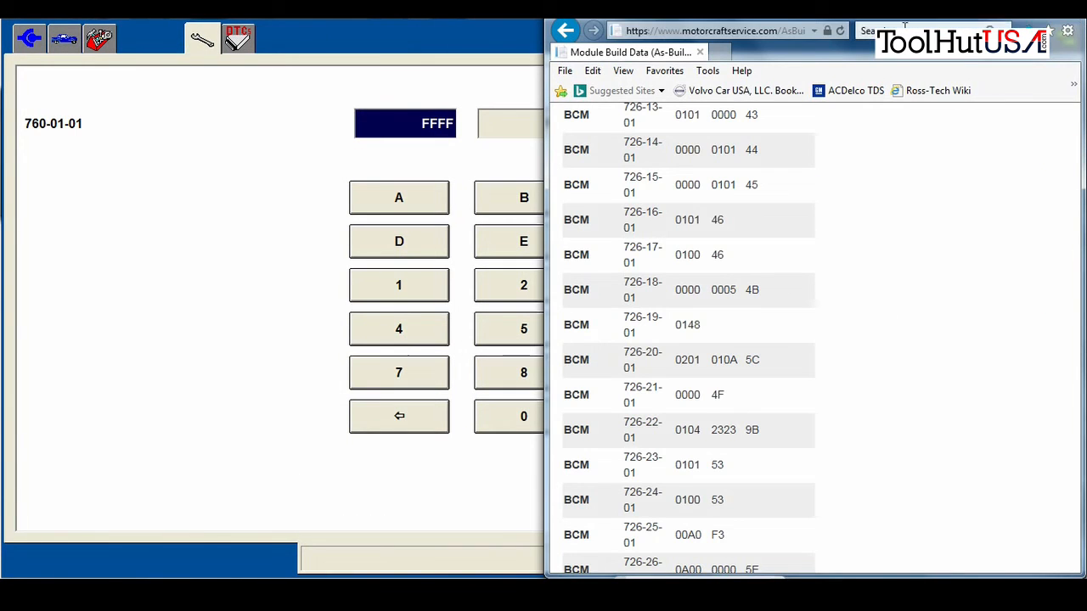
left_click(473, 21)
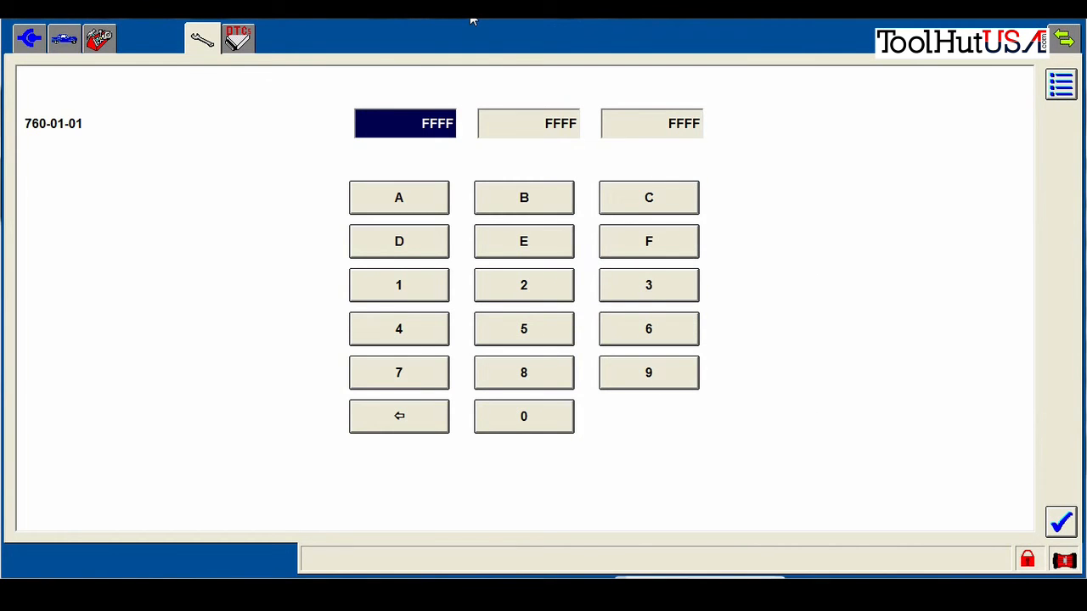
left_click(1036, 17)
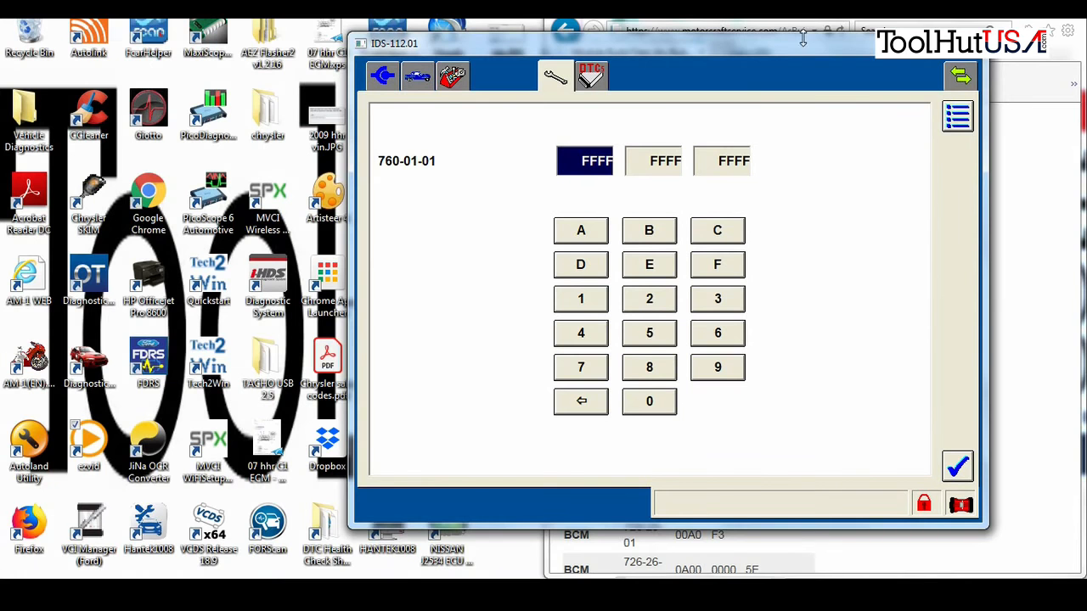
left_click_drag(782, 49, 0, 49)
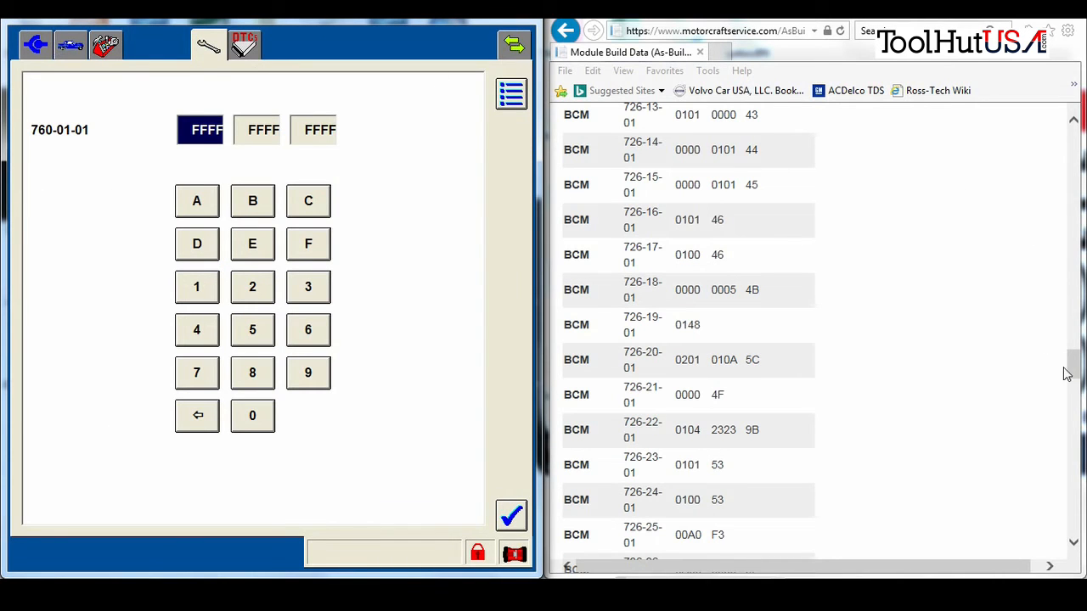
left_click_drag(1080, 374, 1078, 516)
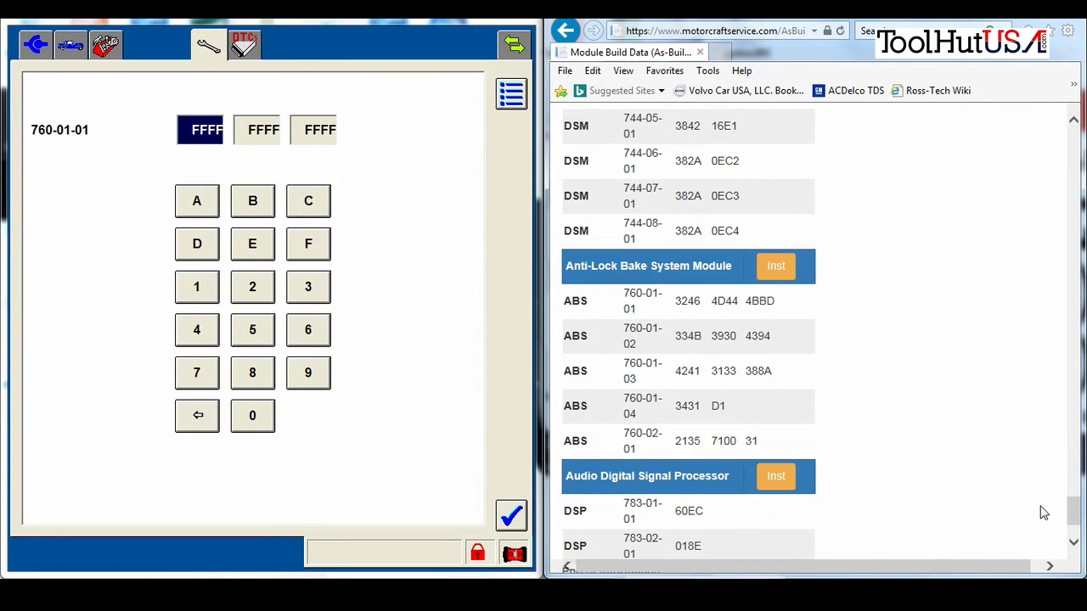
left_click(178, 170)
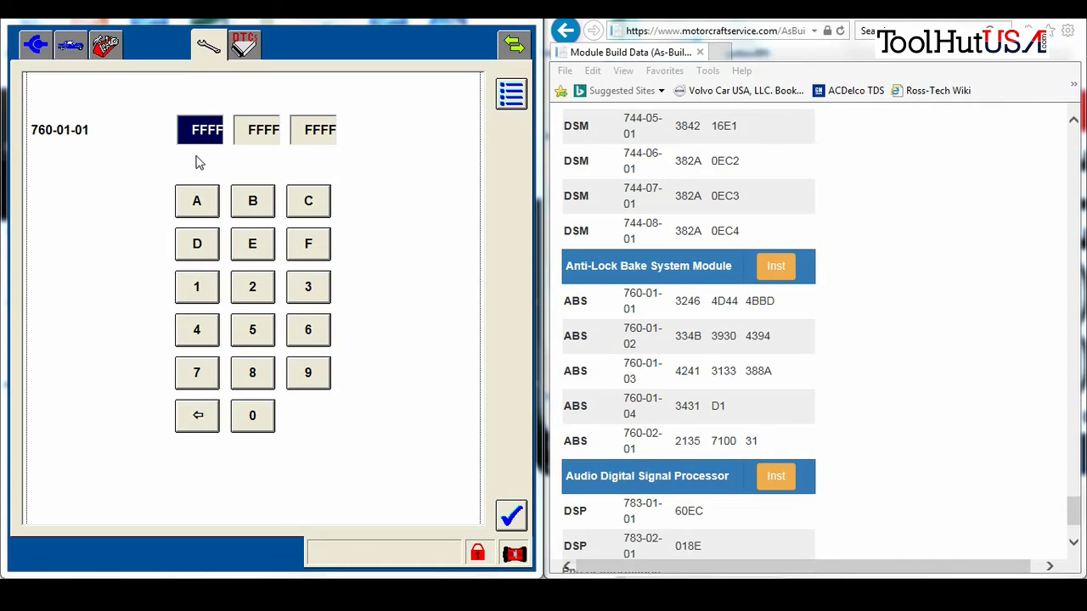
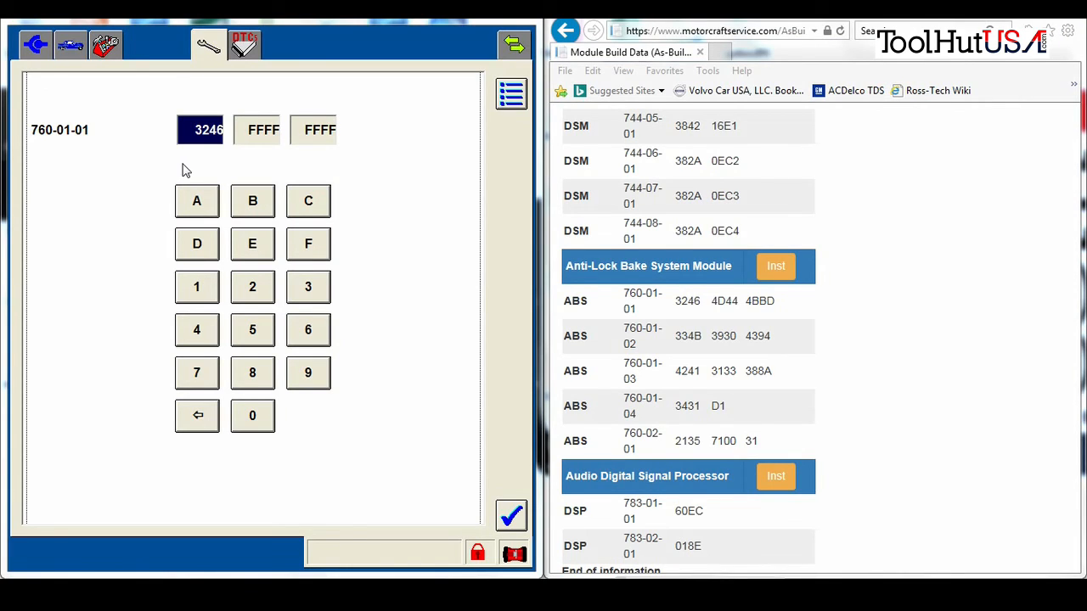
key("Tab")
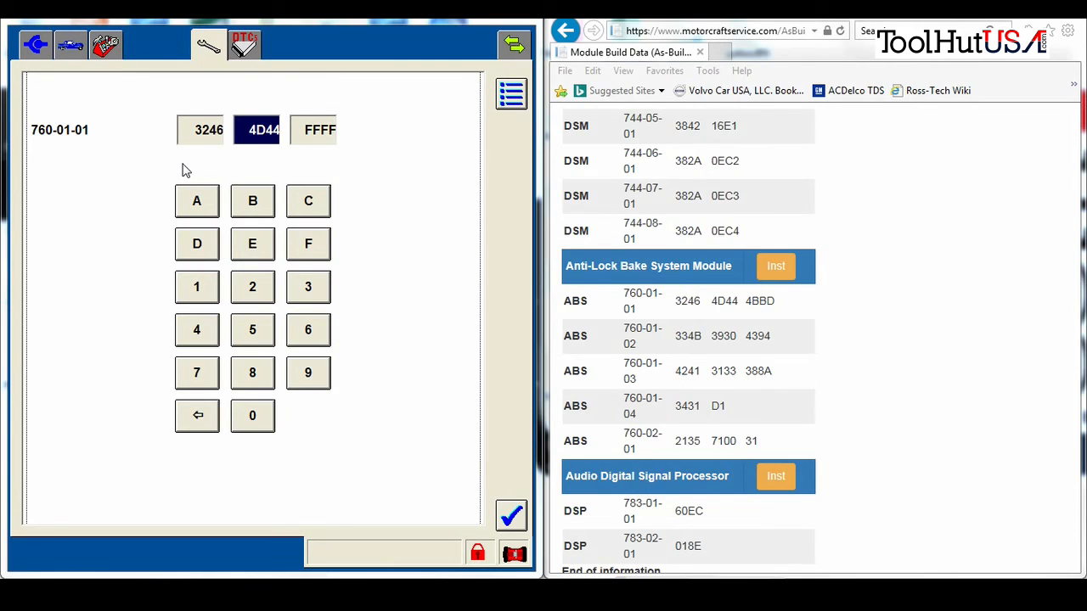
key("Tab")
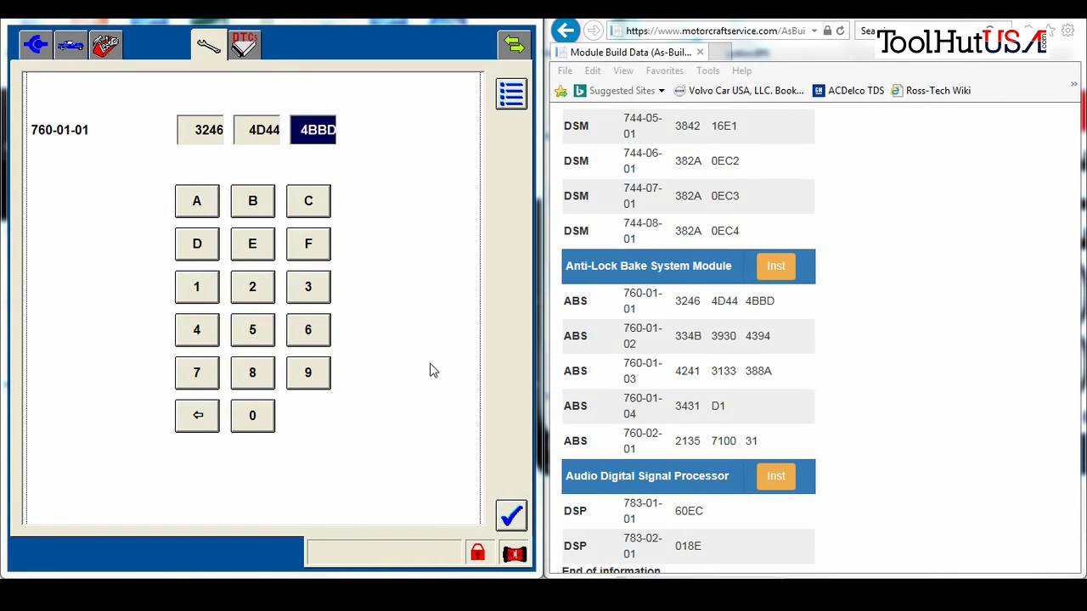
left_click(512, 516)
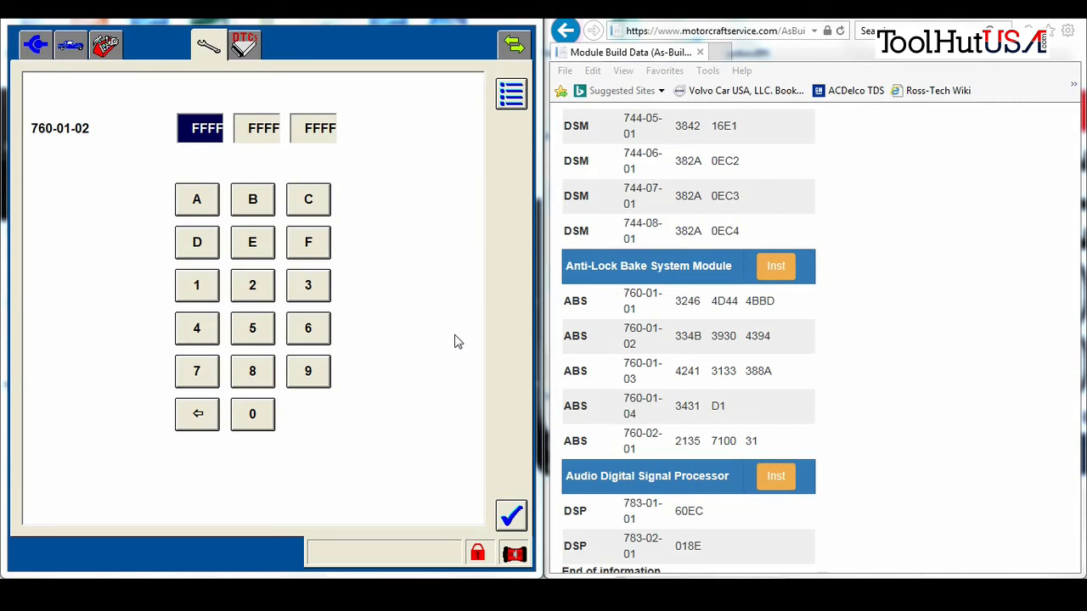
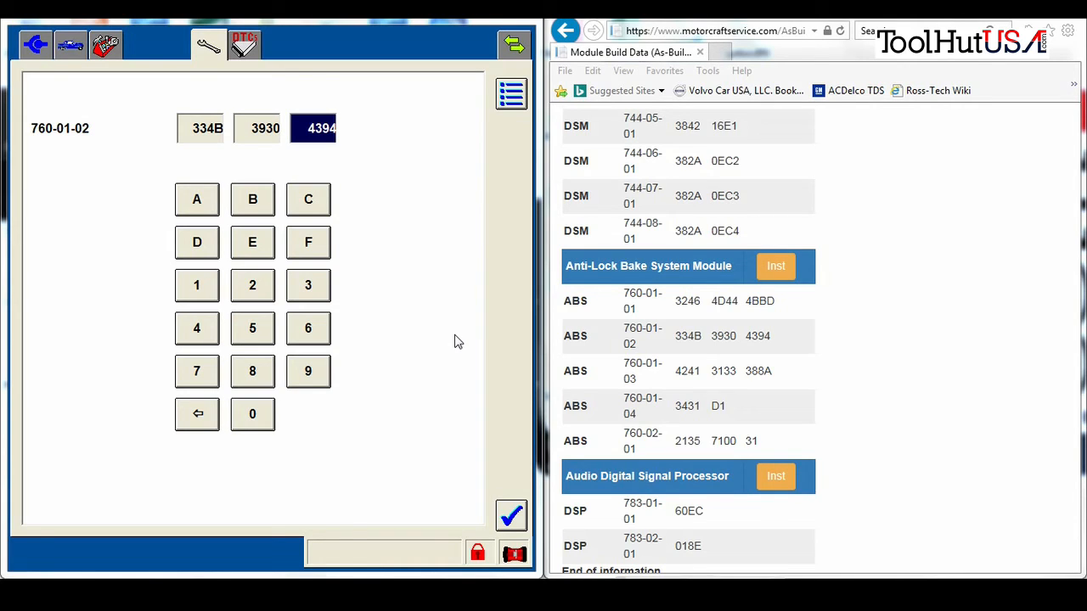
left_click(510, 514)
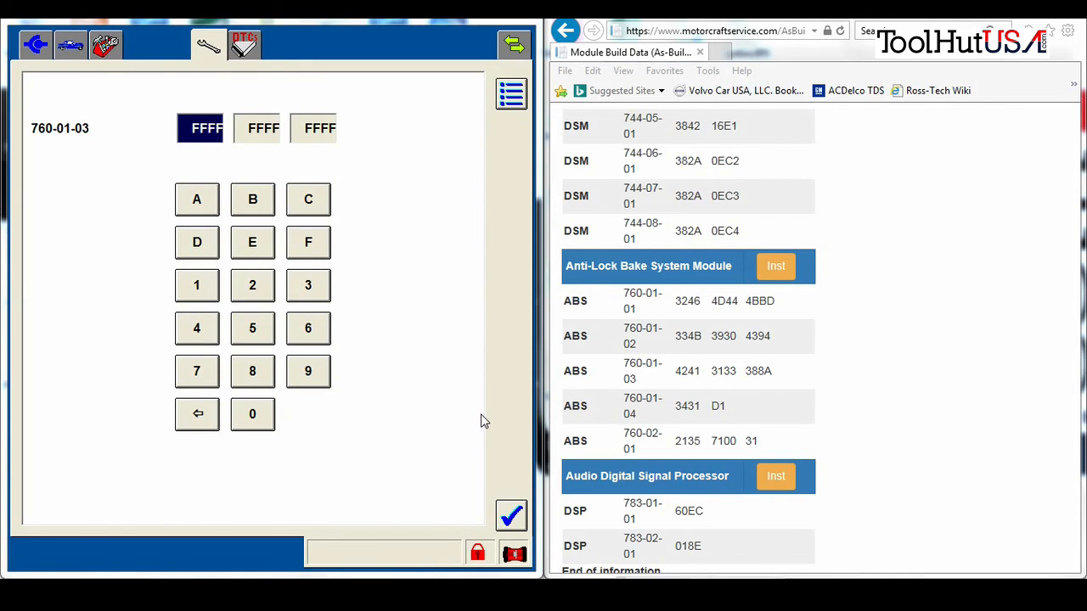
key("Tab")
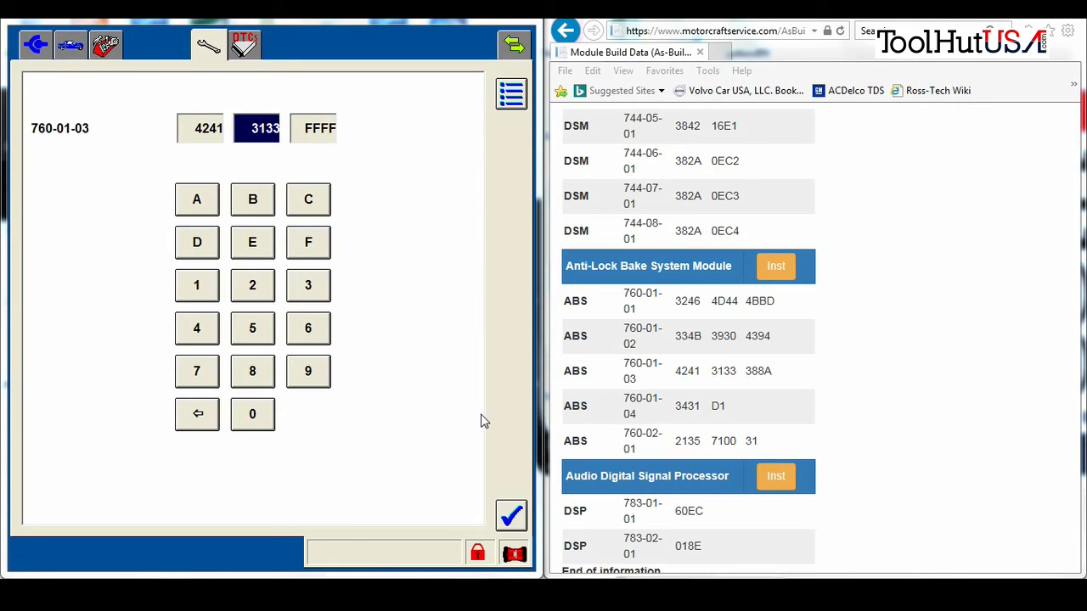
key("Tab")
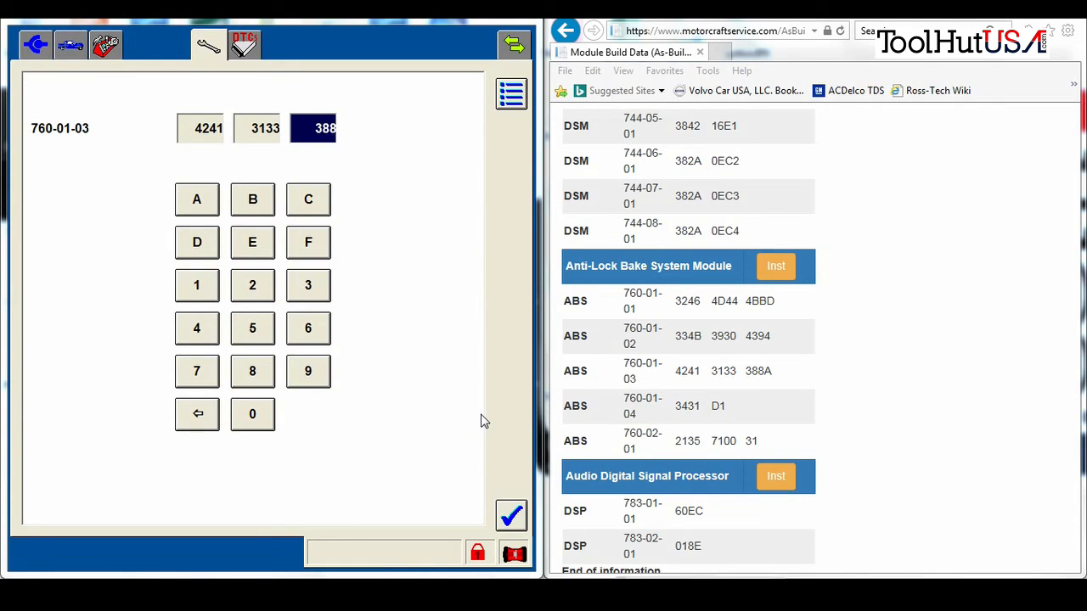
left_click(515, 517)
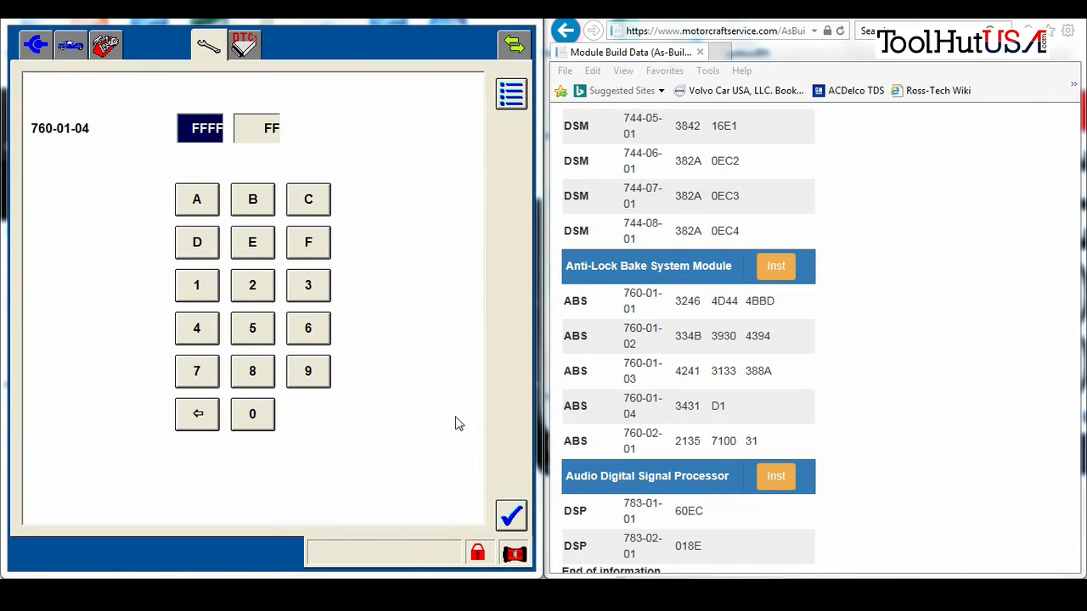
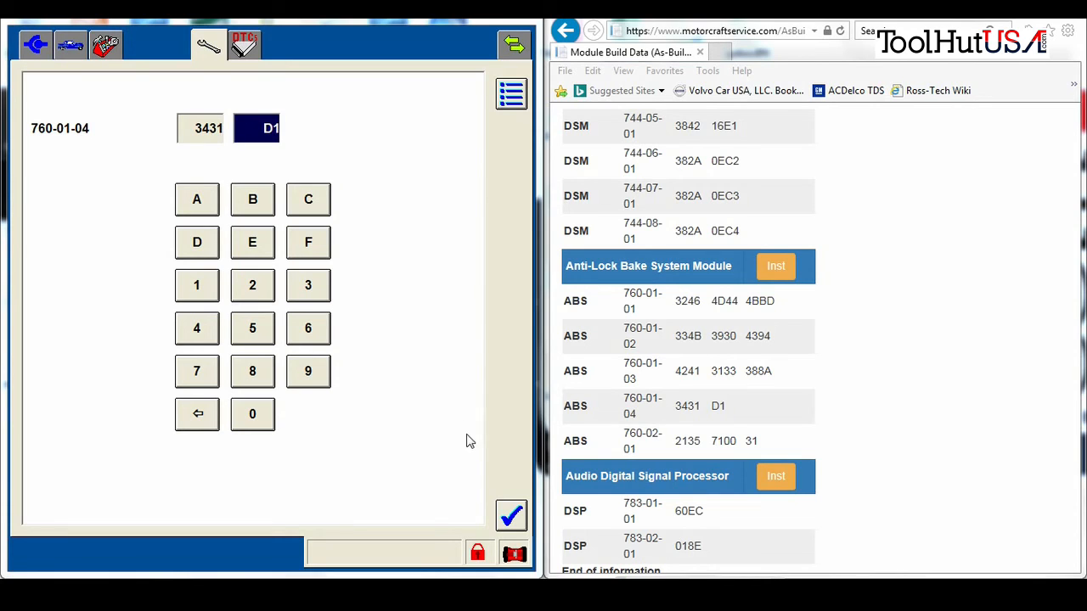
left_click(503, 516)
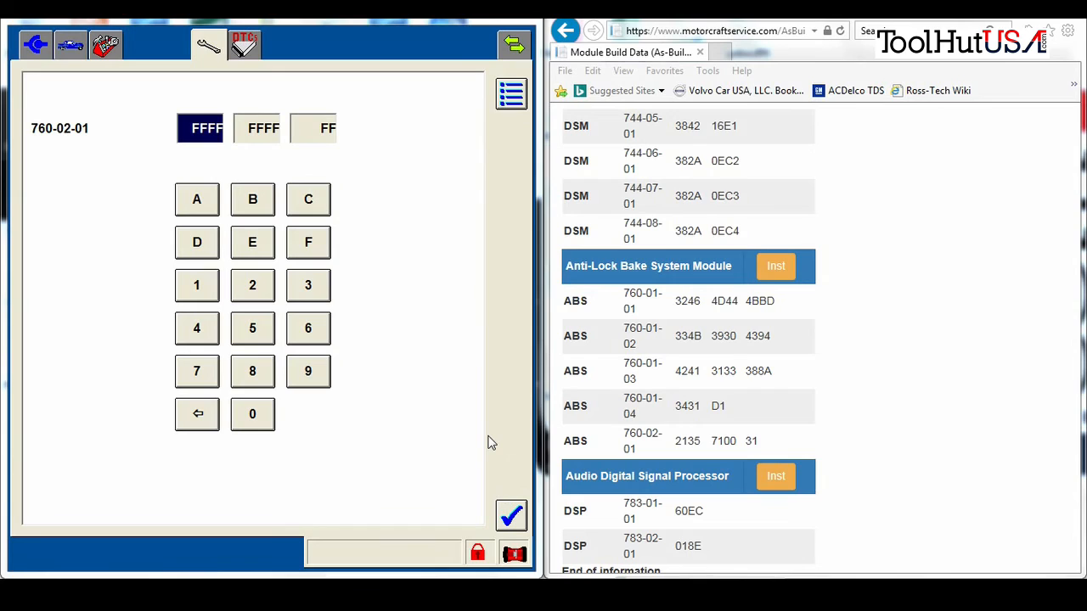
type("2135 ")
type("71")
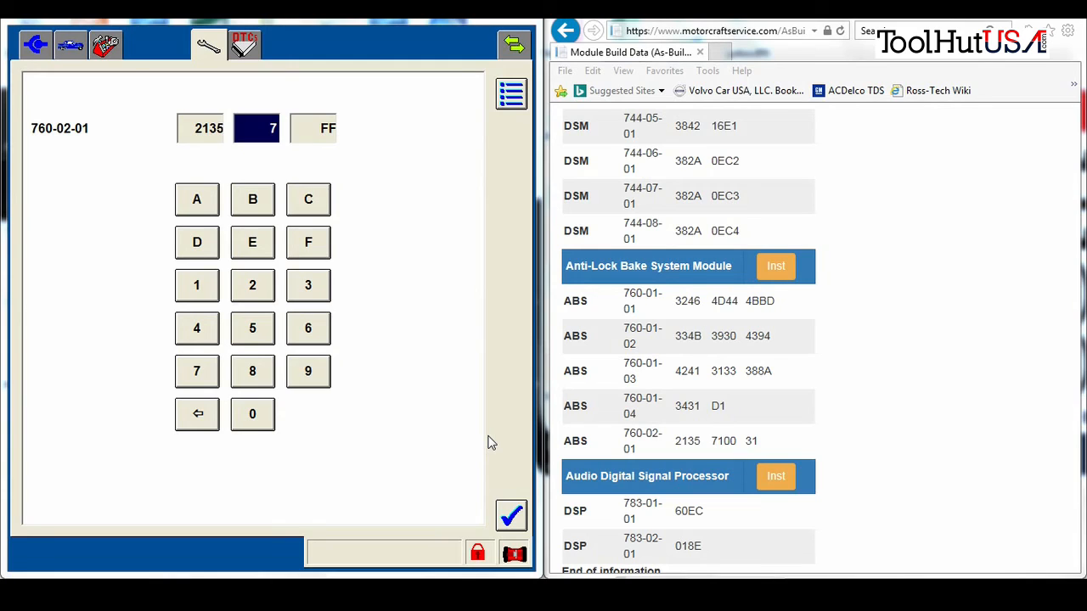
type("00 31")
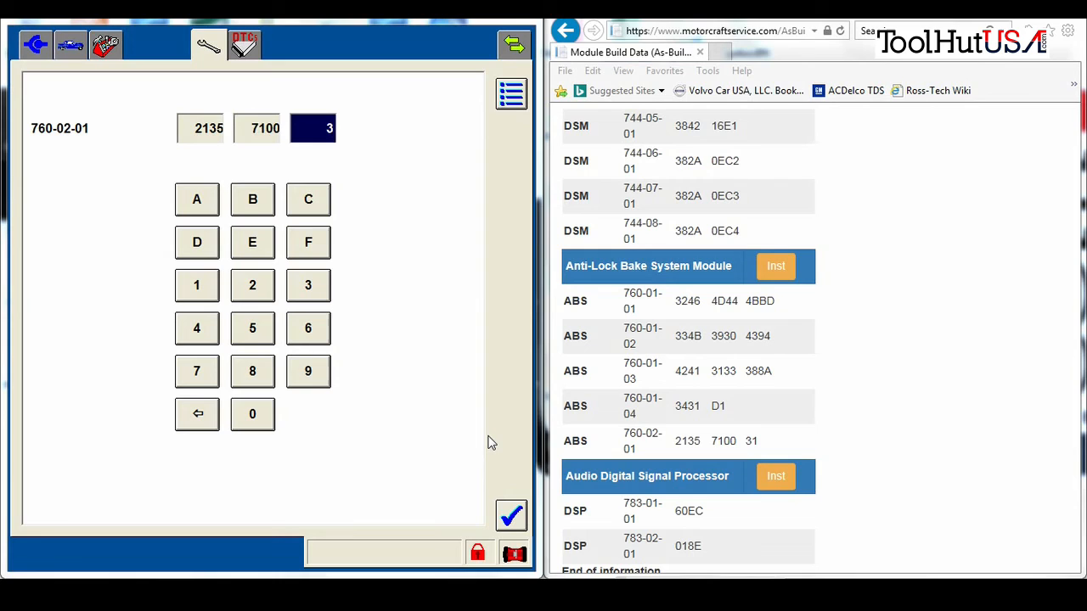
Save block 760-02-01 and step through each ignition on/off prompt until ABS configuration completes
left_click(510, 517)
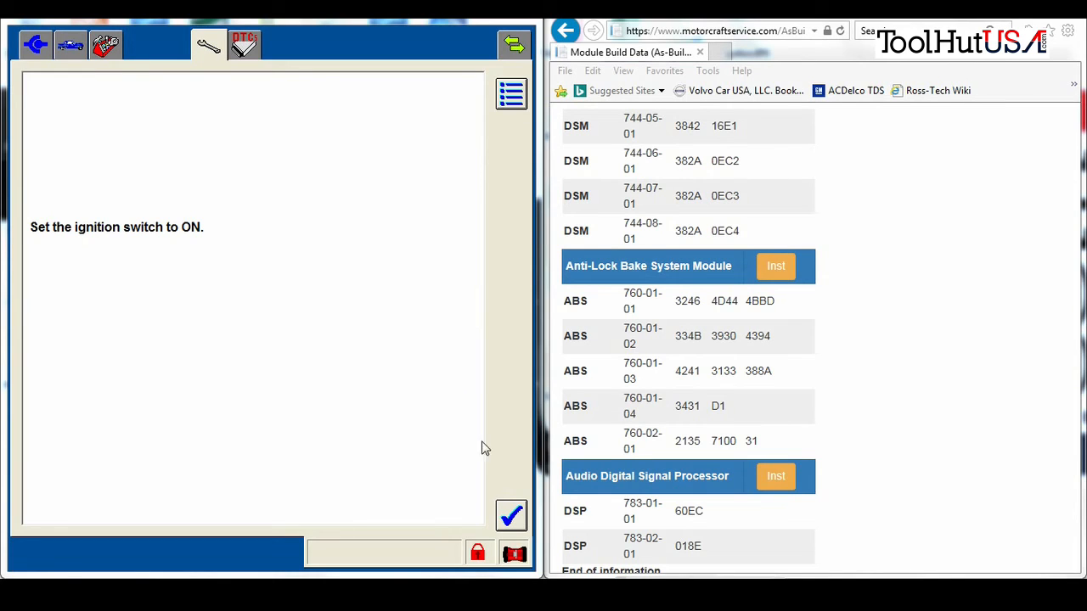
left_click(498, 513)
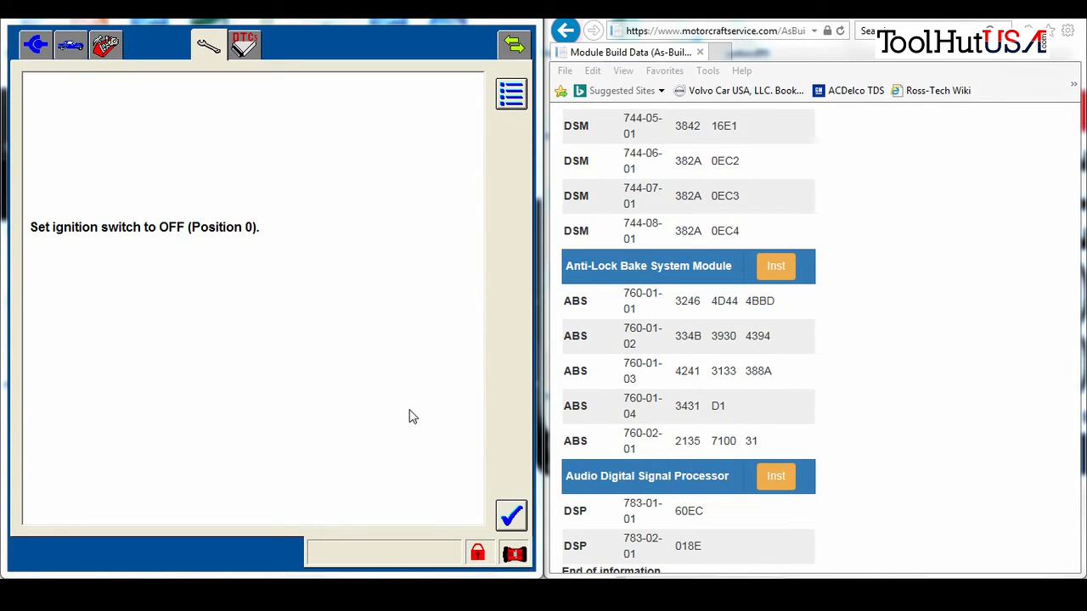
left_click(512, 518)
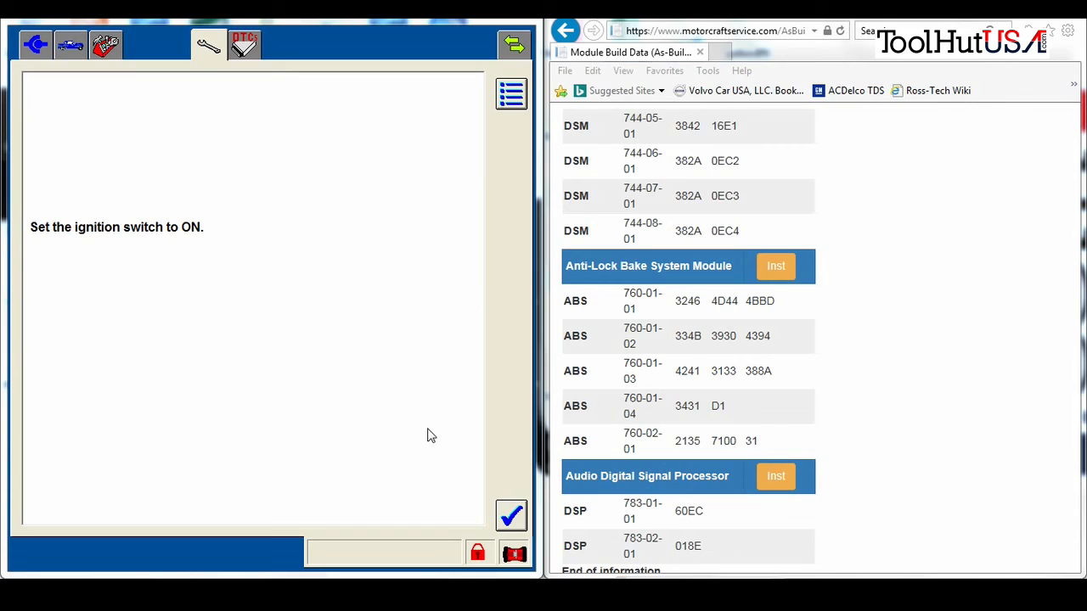
left_click(520, 526)
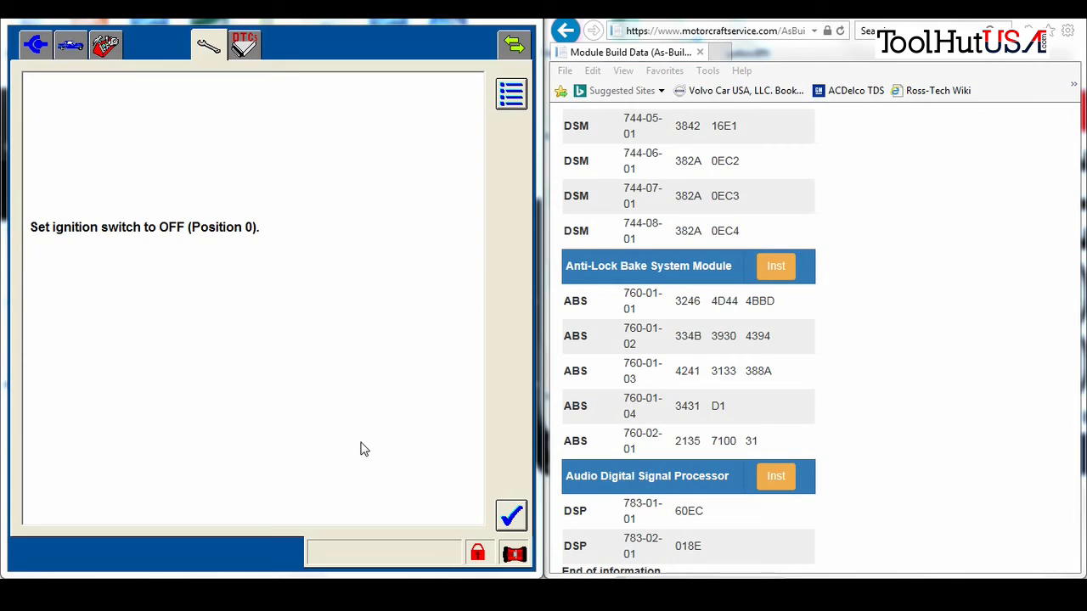
left_click(511, 518)
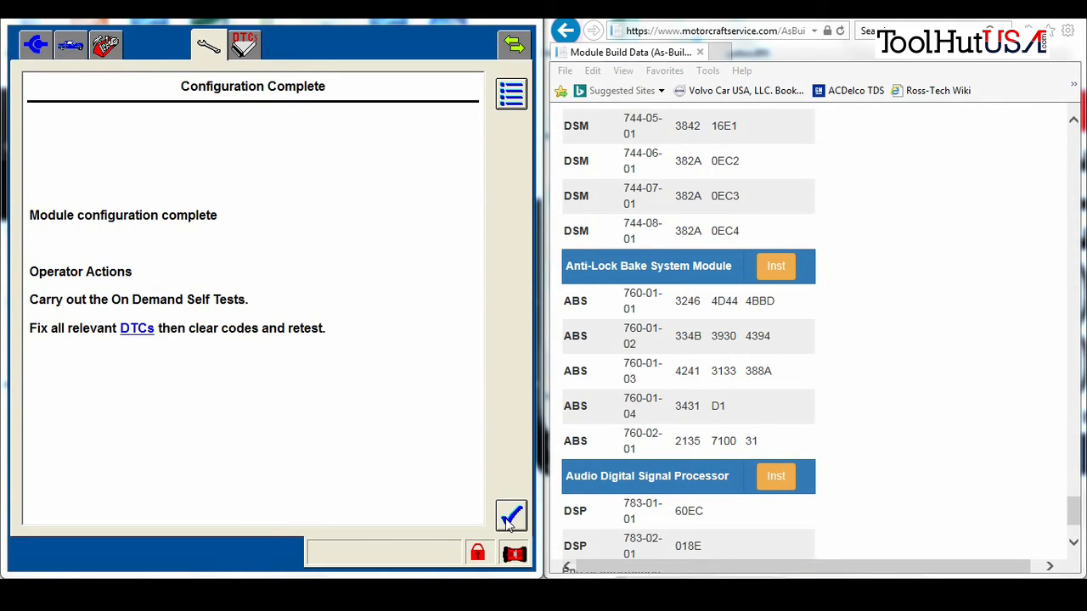
left_click(511, 520)
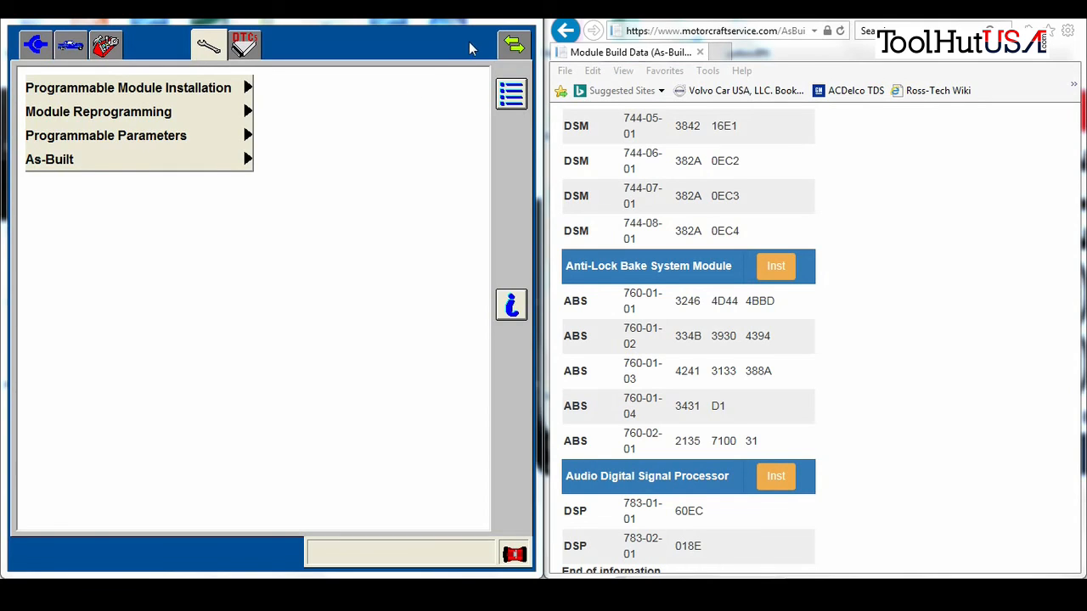
Maximize the IDS window and show the DTC list, revealing ABS code U2100:00-AB
double_click(486, 21)
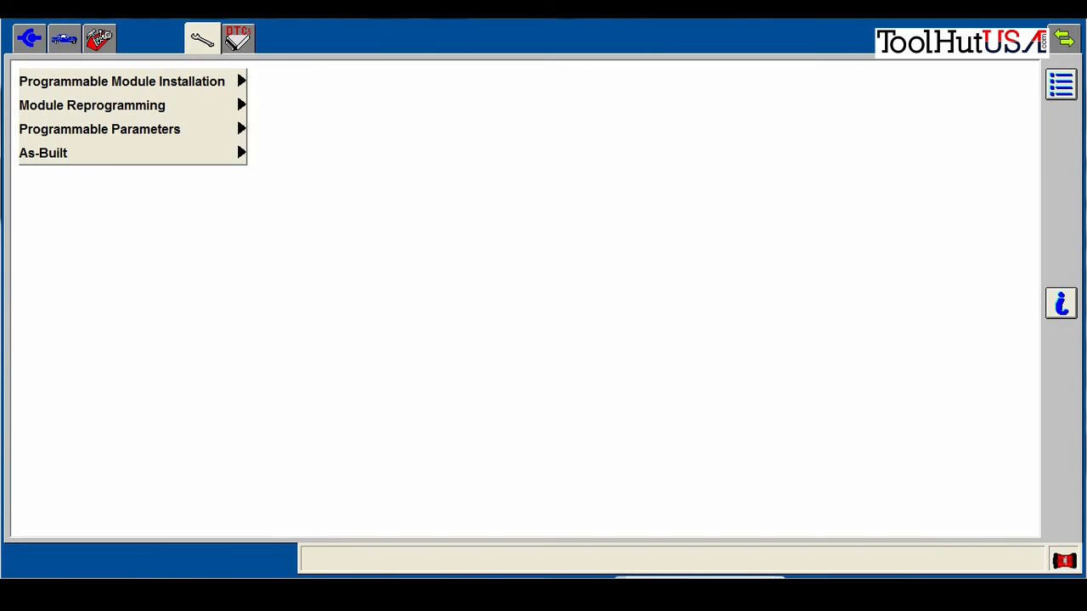
left_click(231, 44)
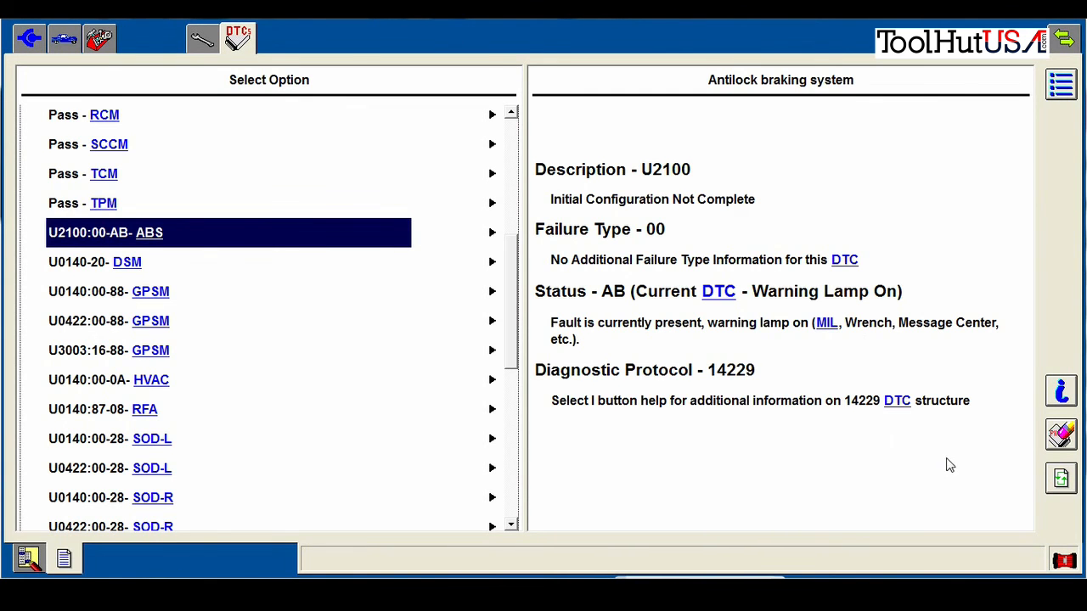
Clear all stored trouble codes from every module
left_click(1062, 435)
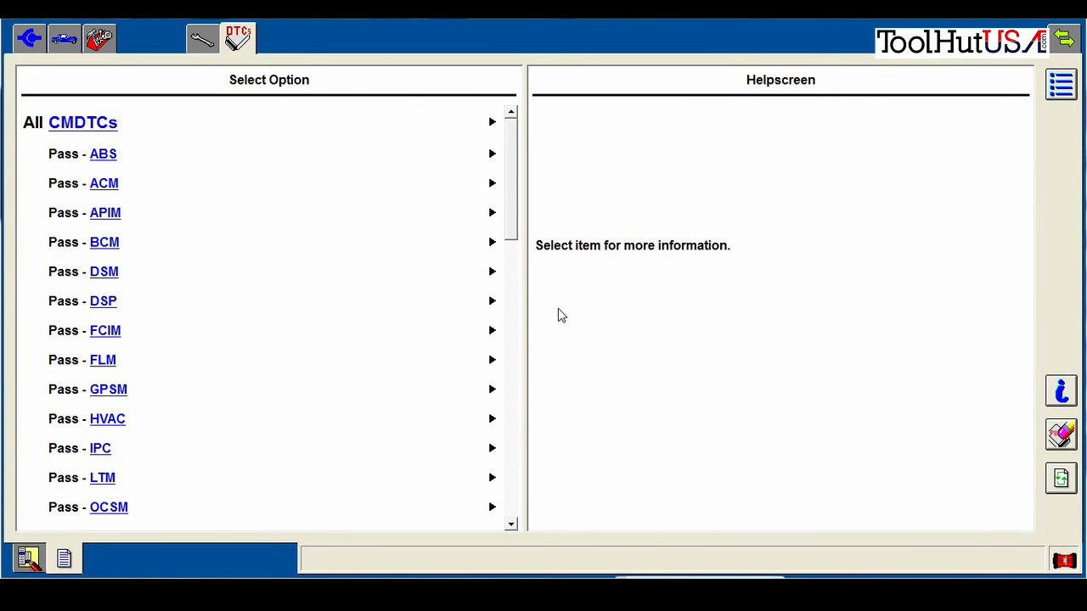
Read the descriptions of permanent PCM codes P0299 and P1016 in the Permanent DTC list
left_click_drag(512, 243, 508, 383)
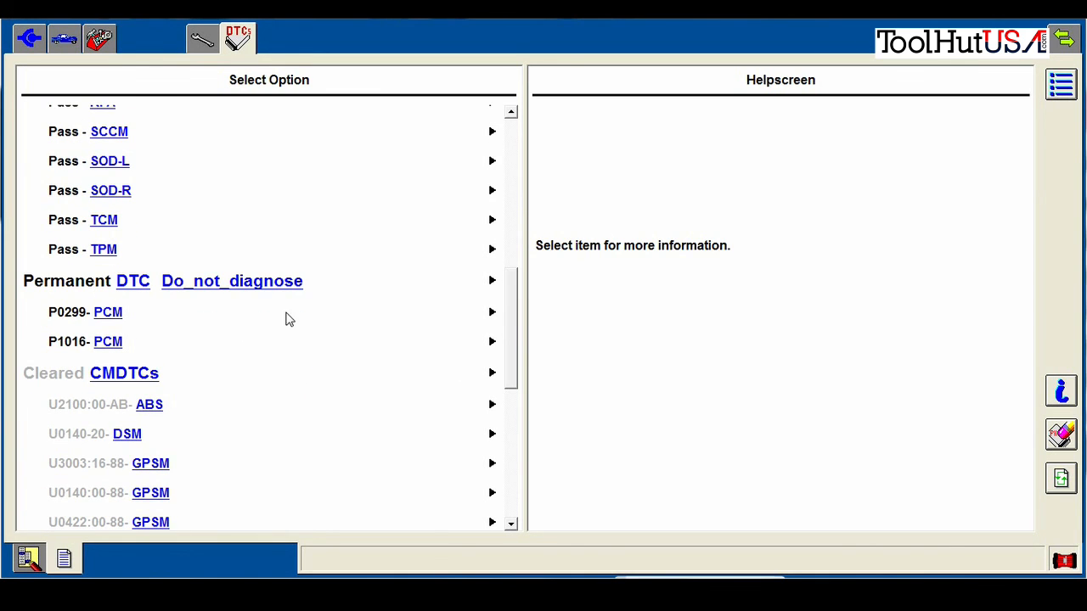
left_click(246, 314)
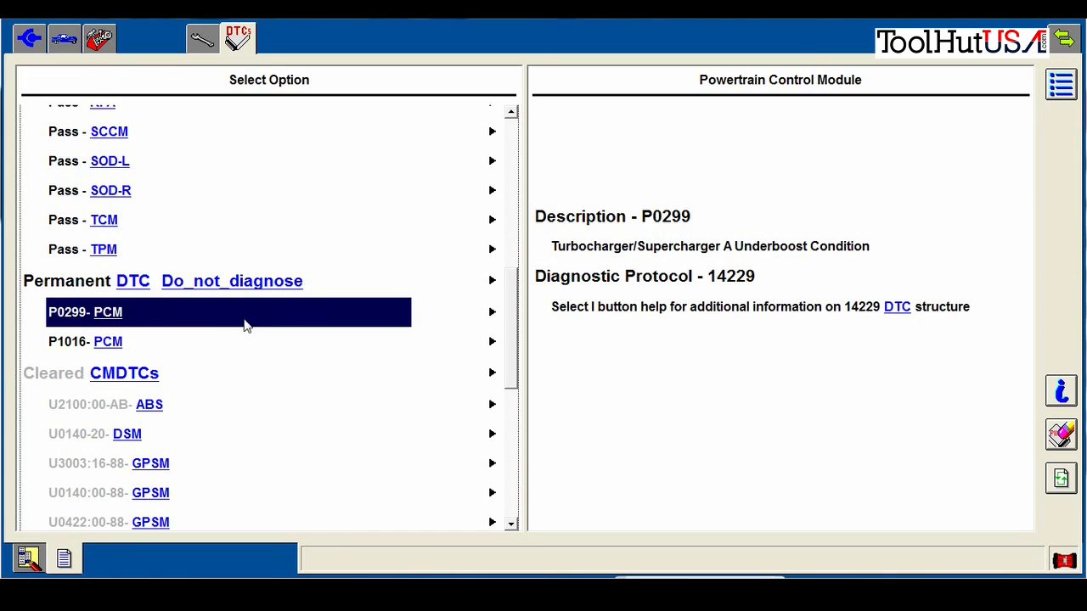
left_click(236, 345)
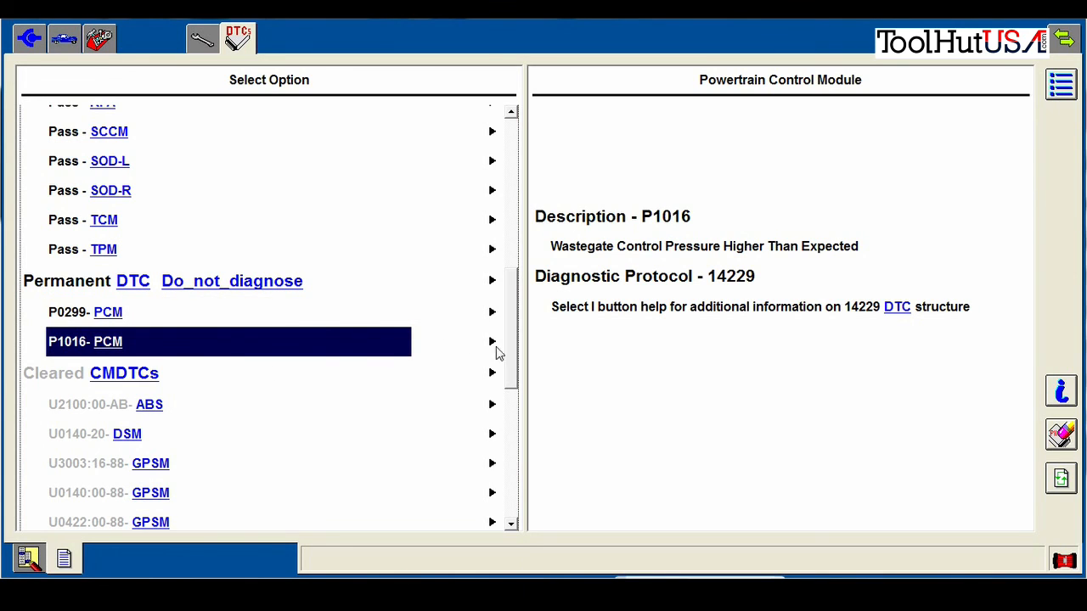
left_click_drag(509, 359, 520, 334)
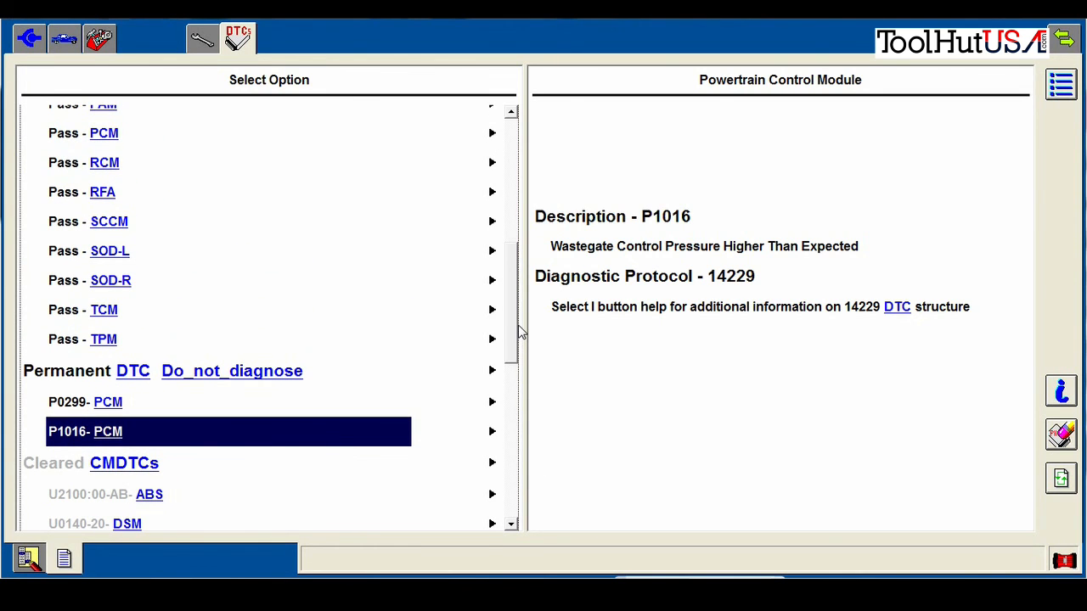